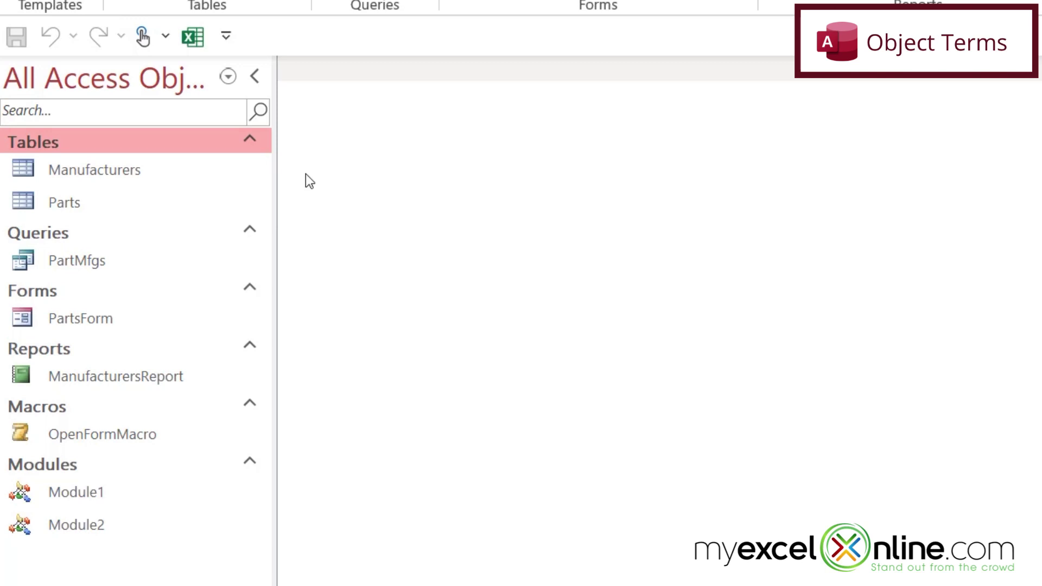
- Group the navigation pane by creation date, then regroup it by object type
left_click(228, 77)
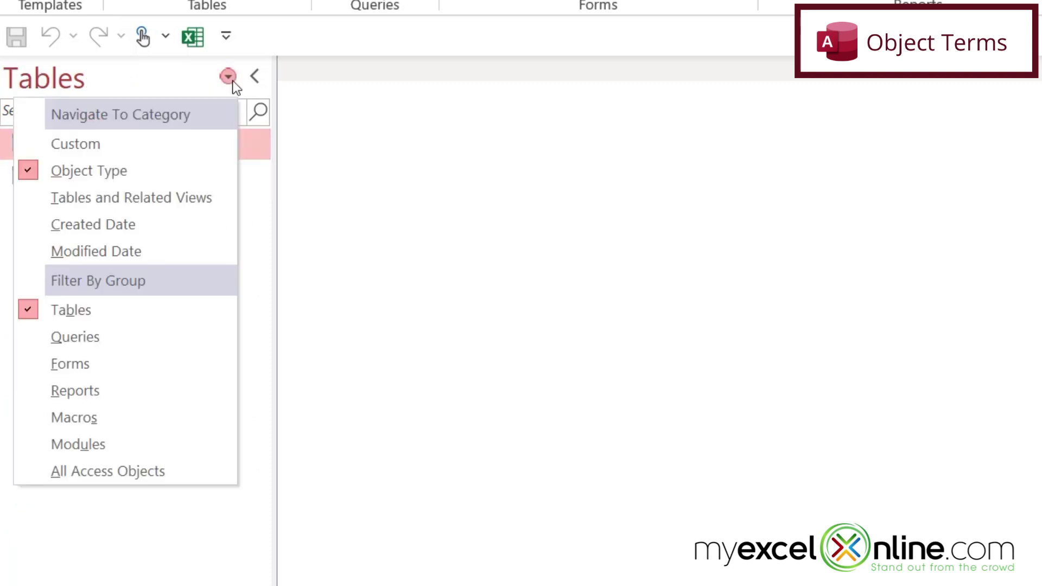
left_click(153, 230)
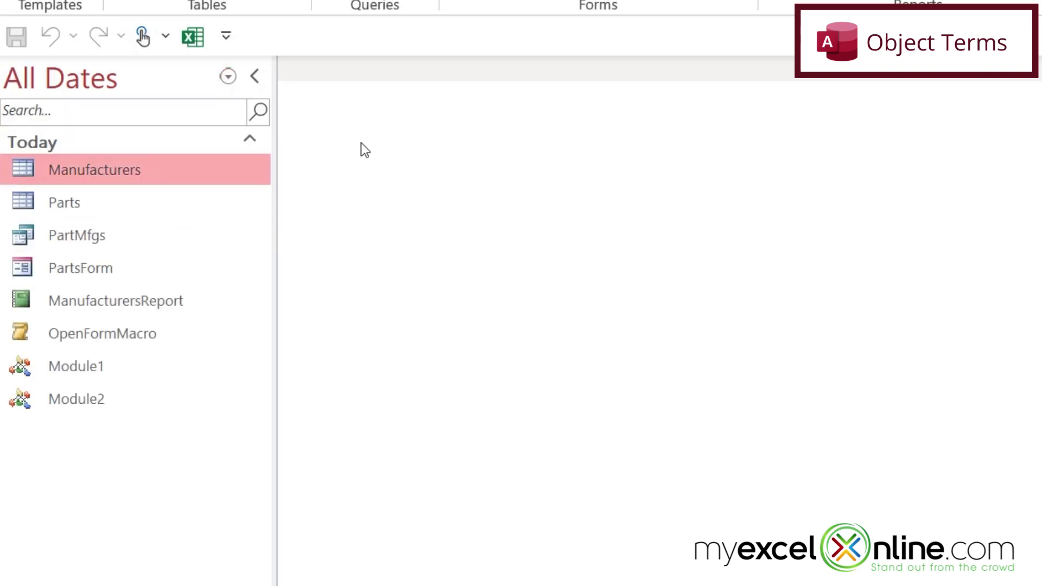
left_click(233, 87)
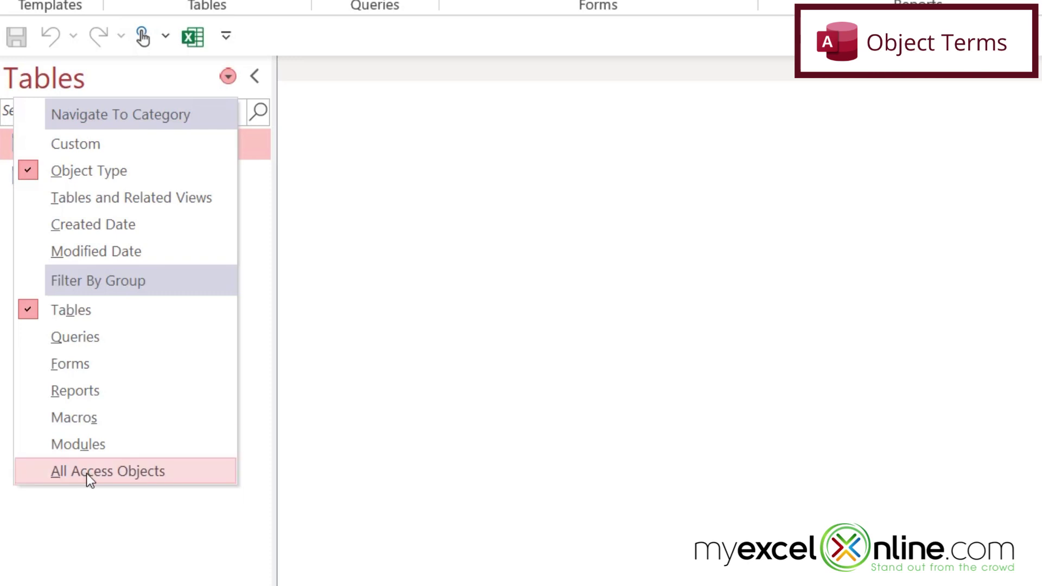
left_click(86, 474)
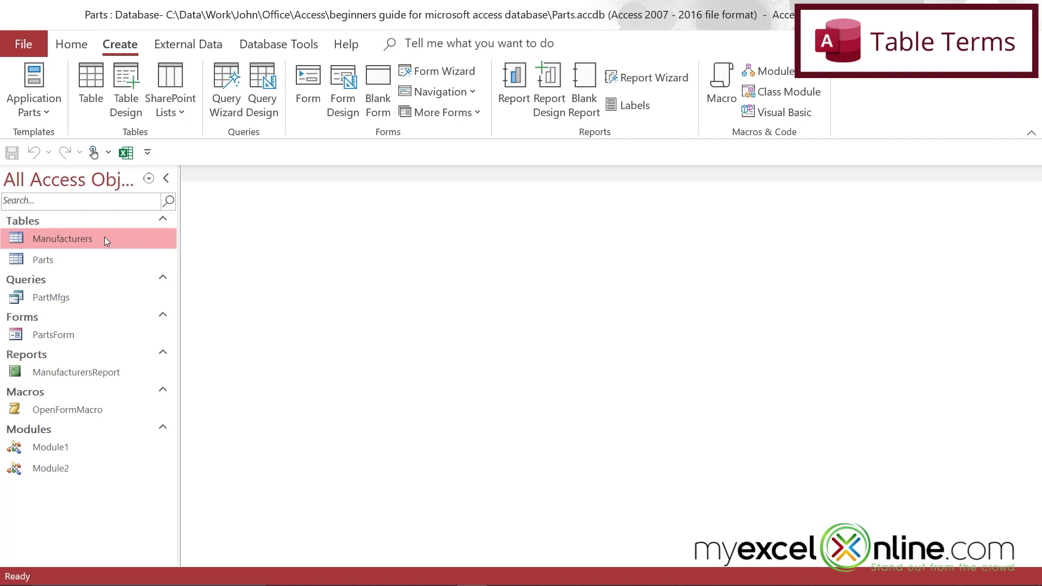
- Open Manufacturers, select two records and the ManufacturerName and Address columns, then view its design
double_click(104, 237)
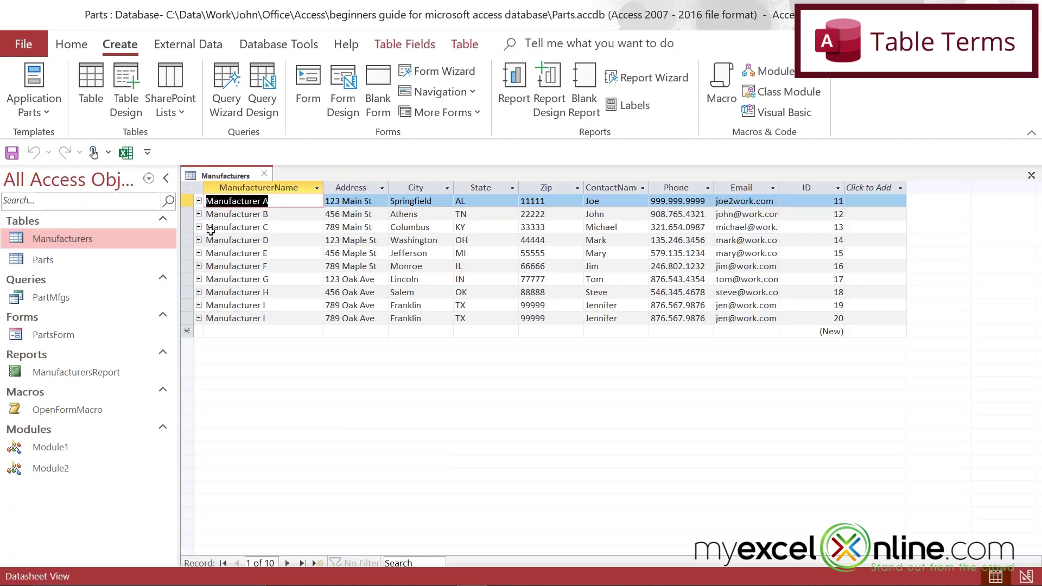
left_click(187, 201)
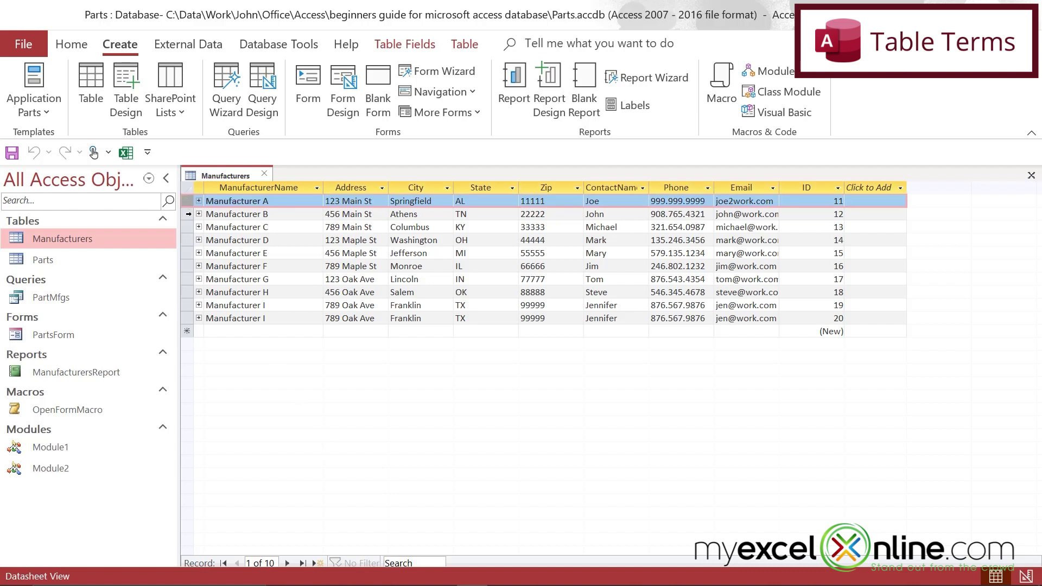
left_click(187, 214)
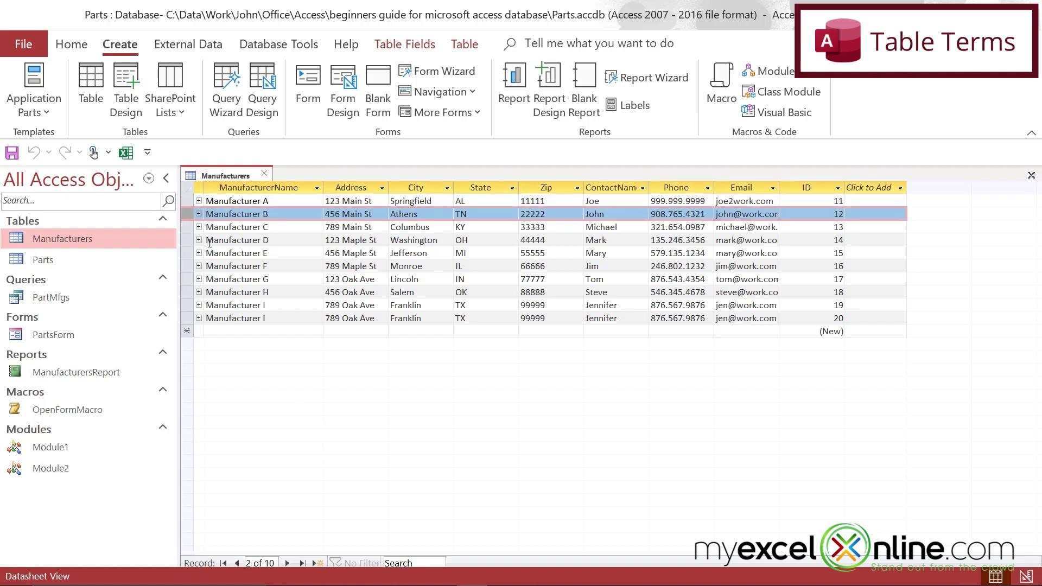
left_click(257, 187)
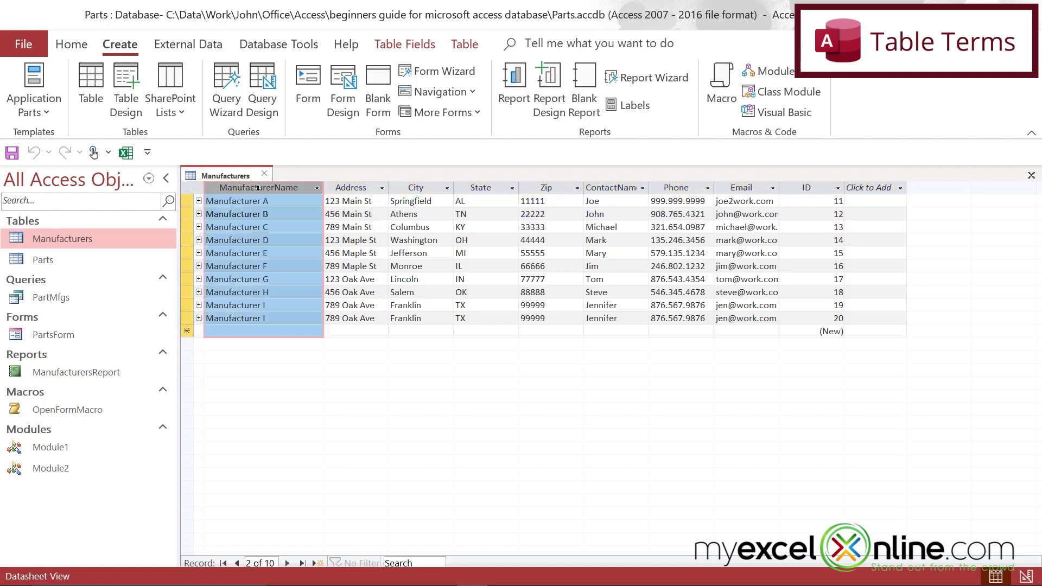
left_click(343, 187)
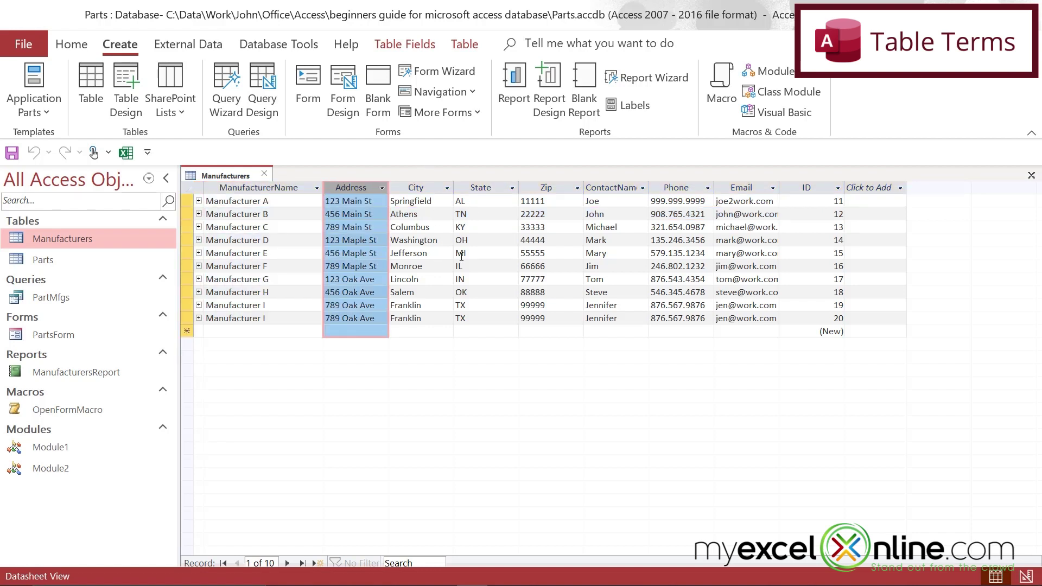
right_click(220, 178)
left_click(269, 257)
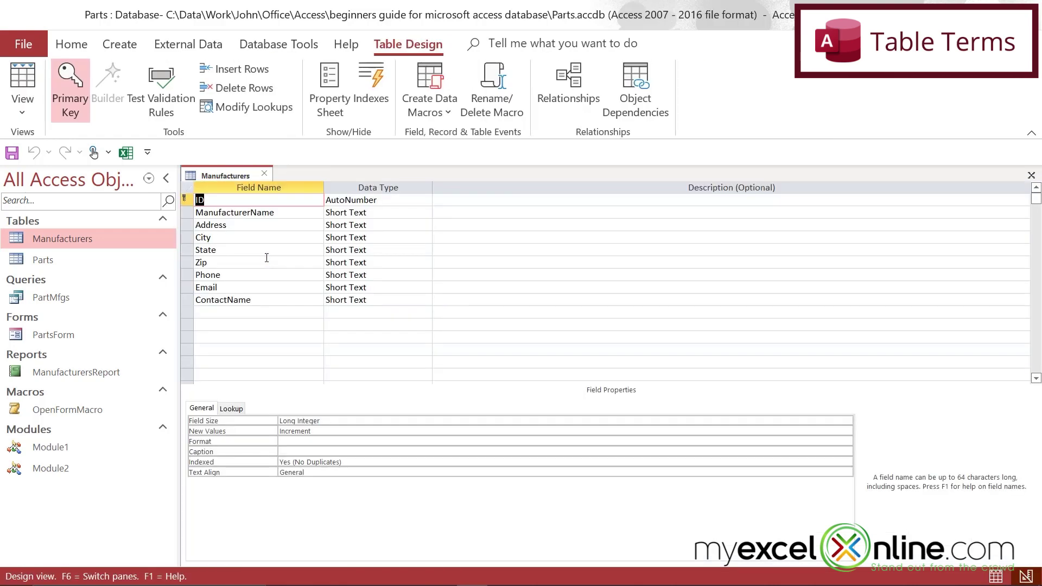
left_click(377, 214)
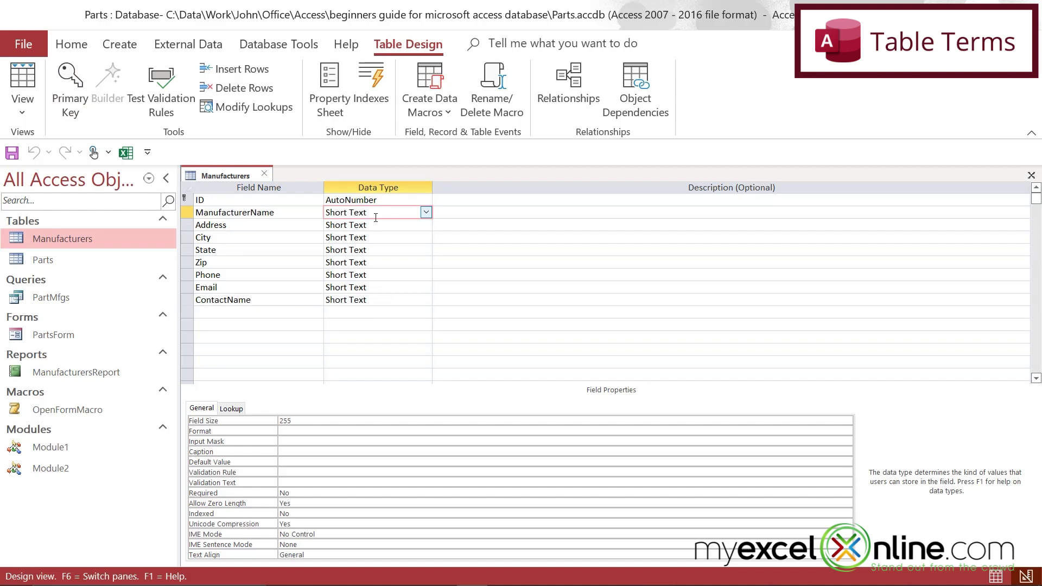
left_click(426, 213)
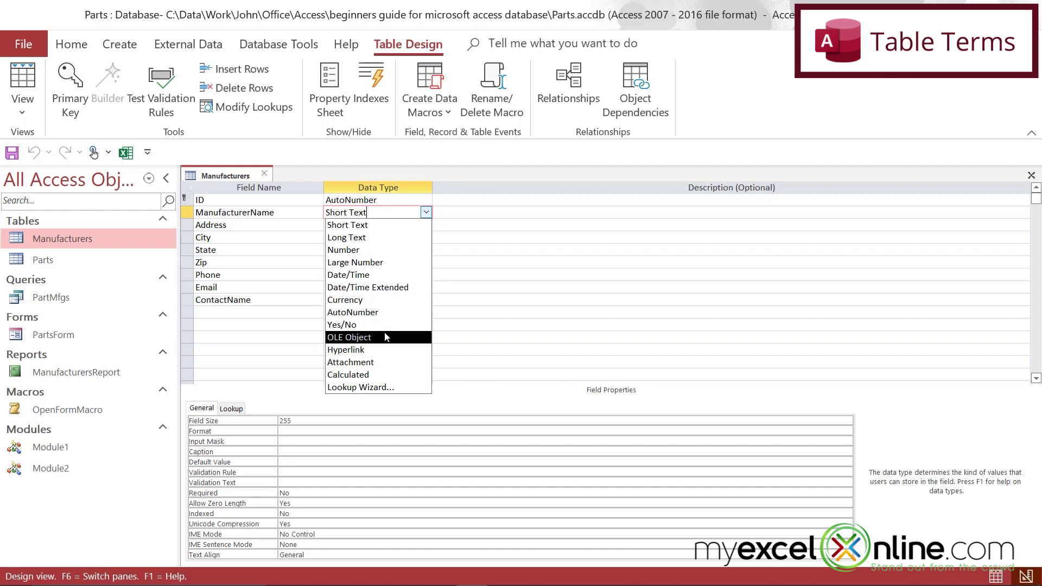
left_click(237, 213)
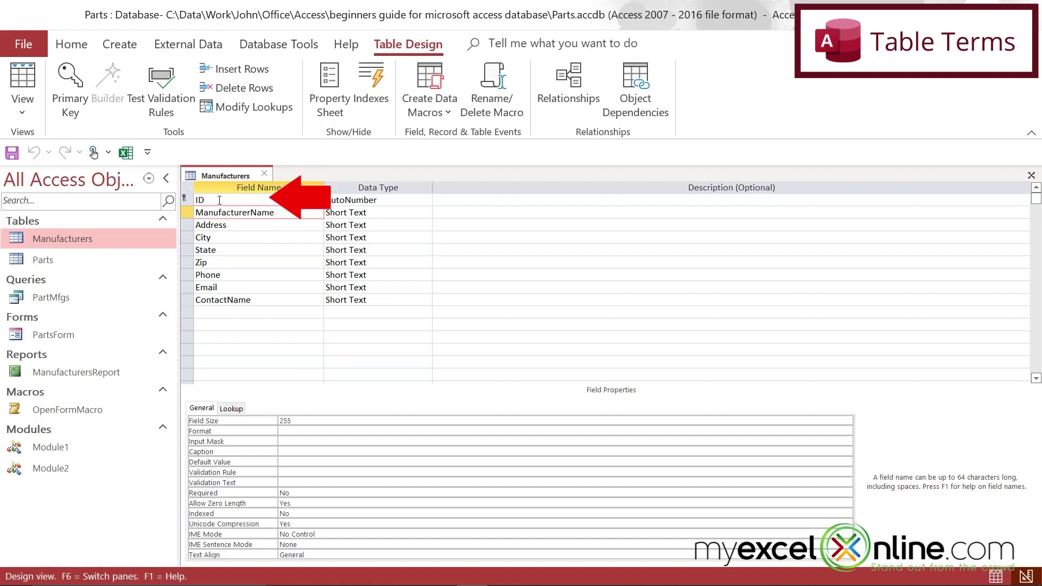
left_click(218, 200)
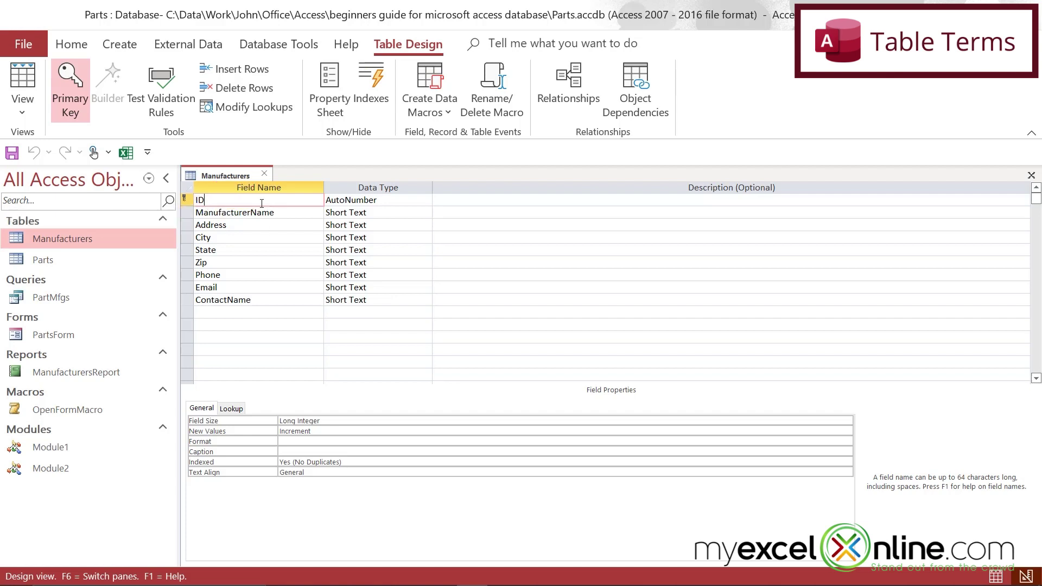
- Return Manufacturers to datasheet view and select the two Manufacturer I records (19 and 20)
right_click(210, 177)
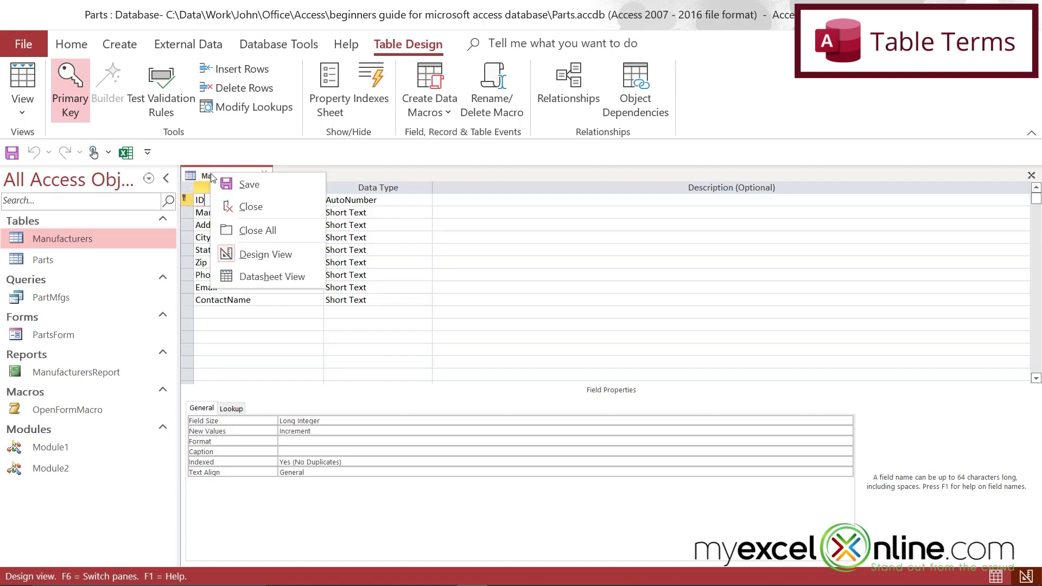
left_click(253, 277)
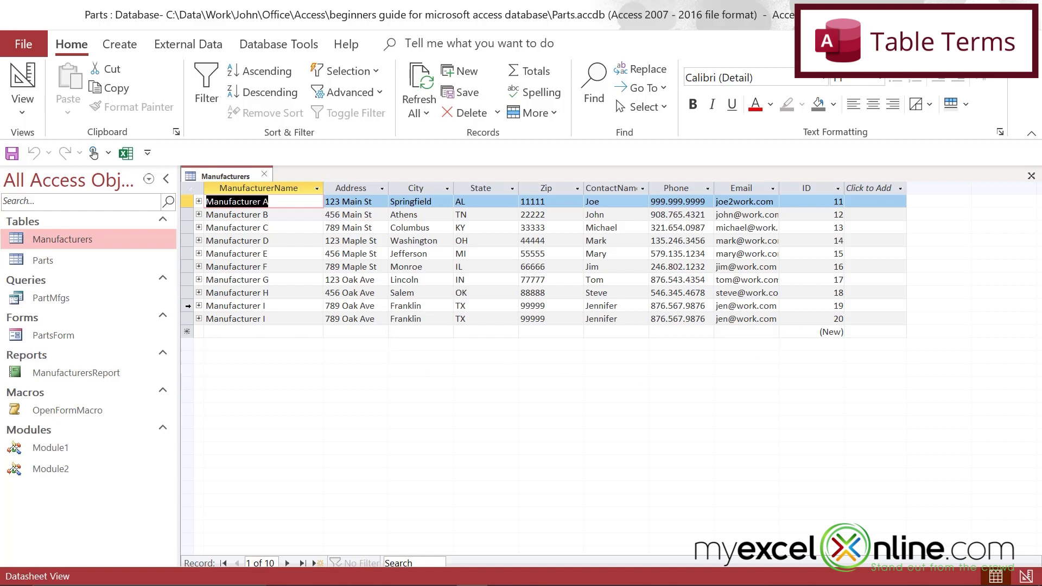
left_click(186, 307)
left_click_drag(184, 321, 278, 318)
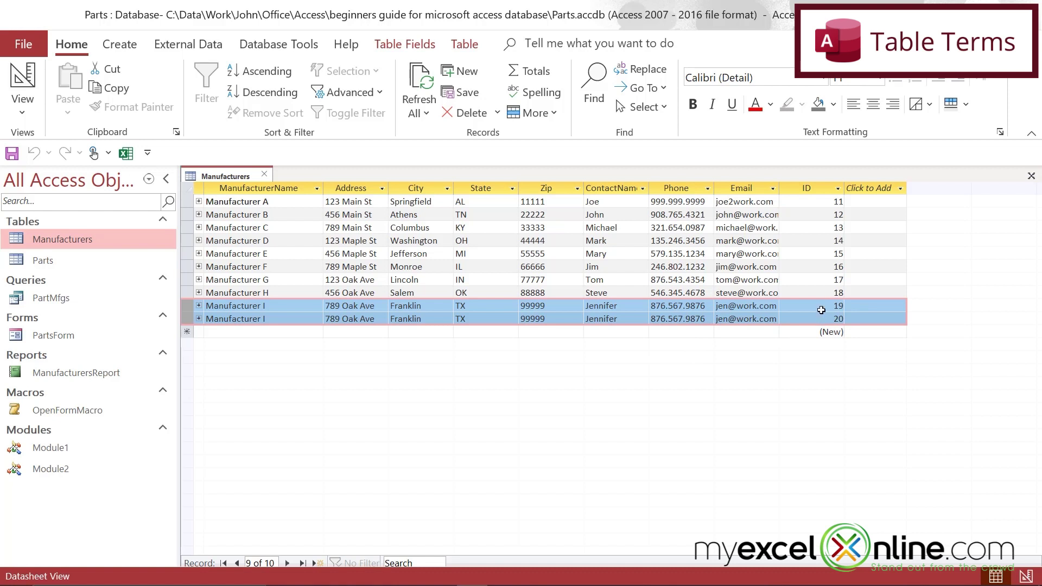
- Open Parts beside Manufacturers, compare the two tables, then close both
left_click(65, 260)
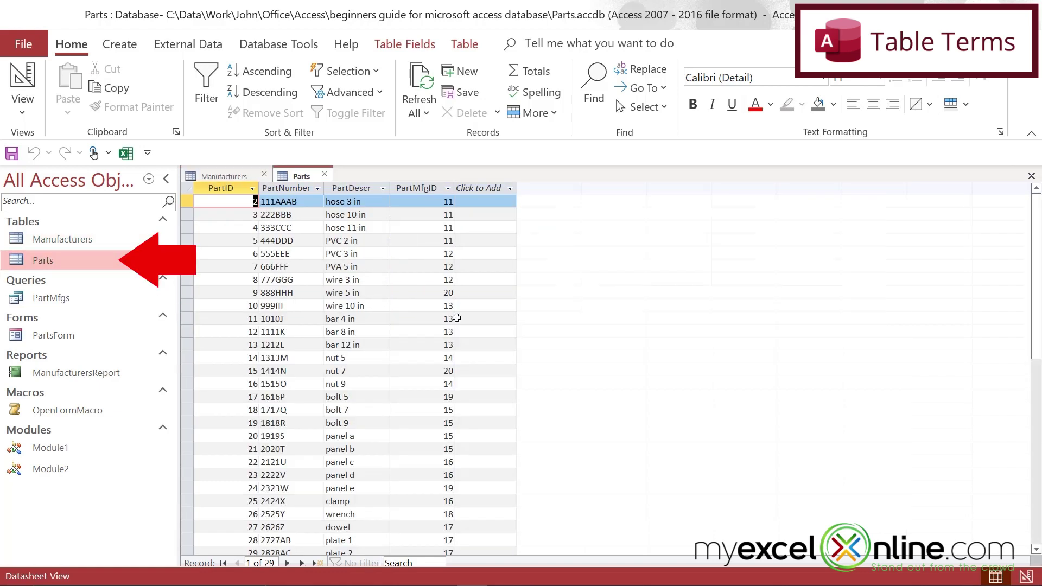
left_click(414, 188)
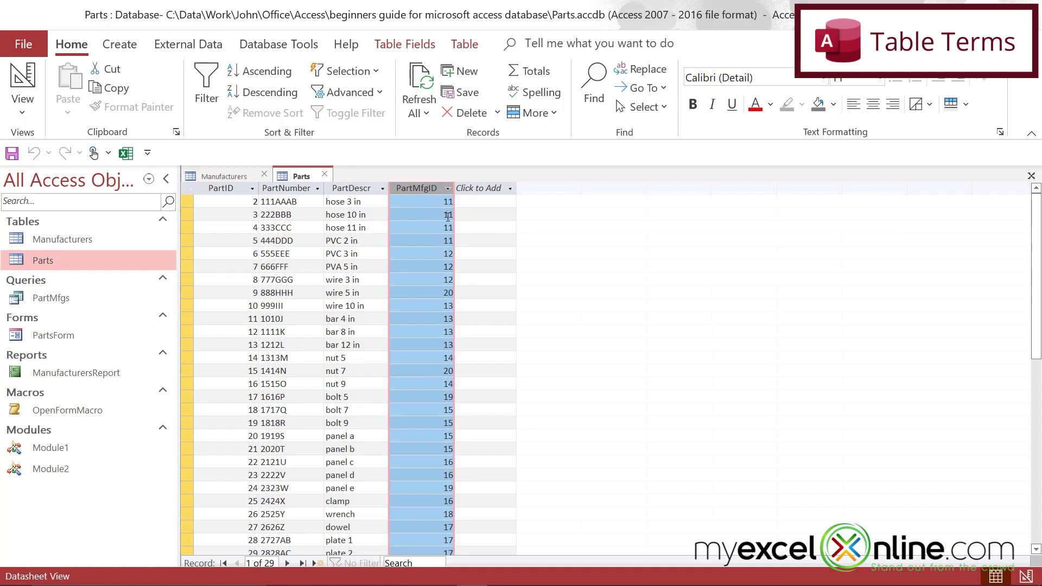
left_click(211, 176)
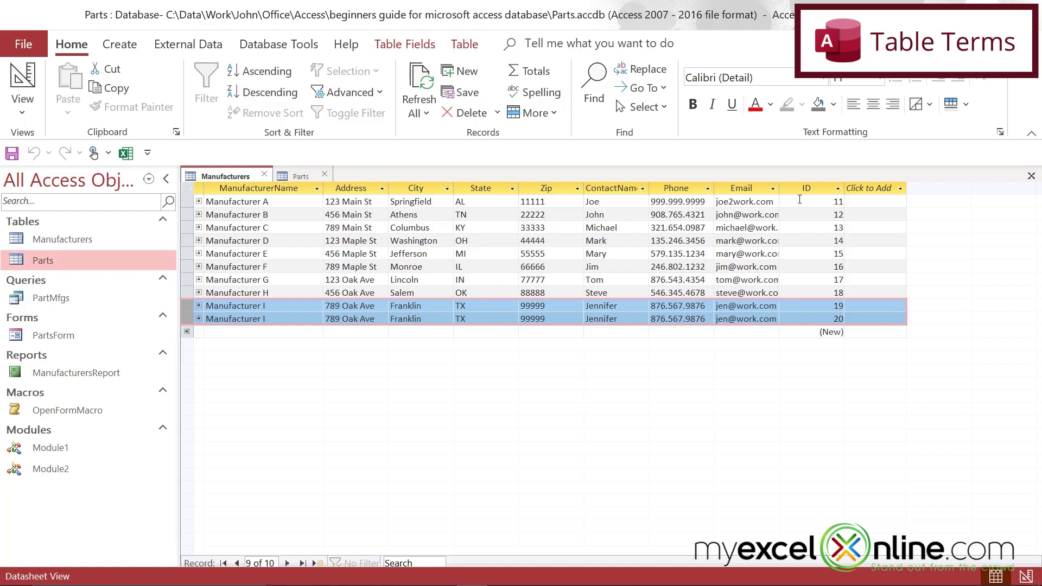
left_click(294, 176)
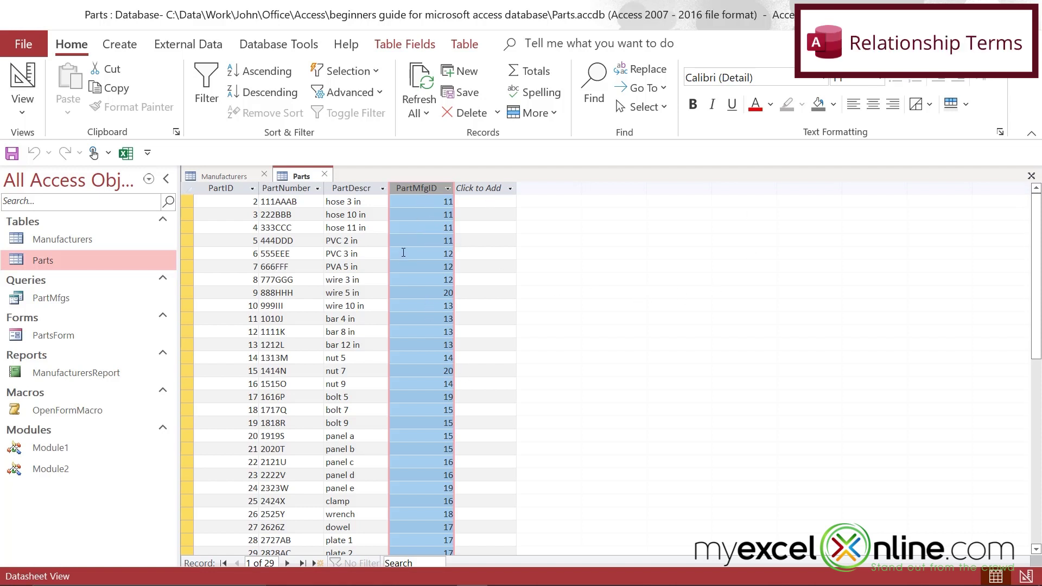
left_click(324, 176)
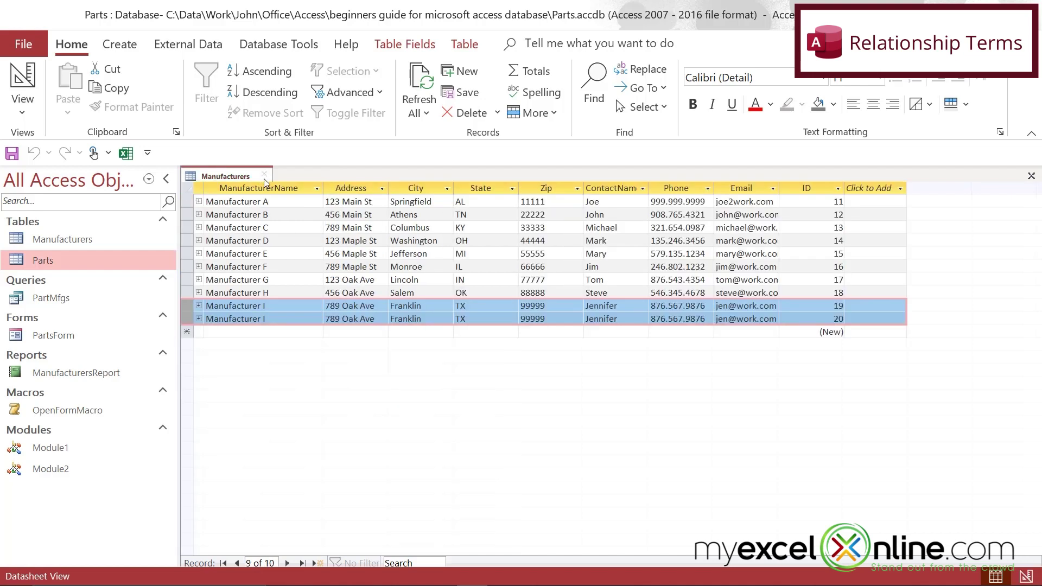
left_click(264, 176)
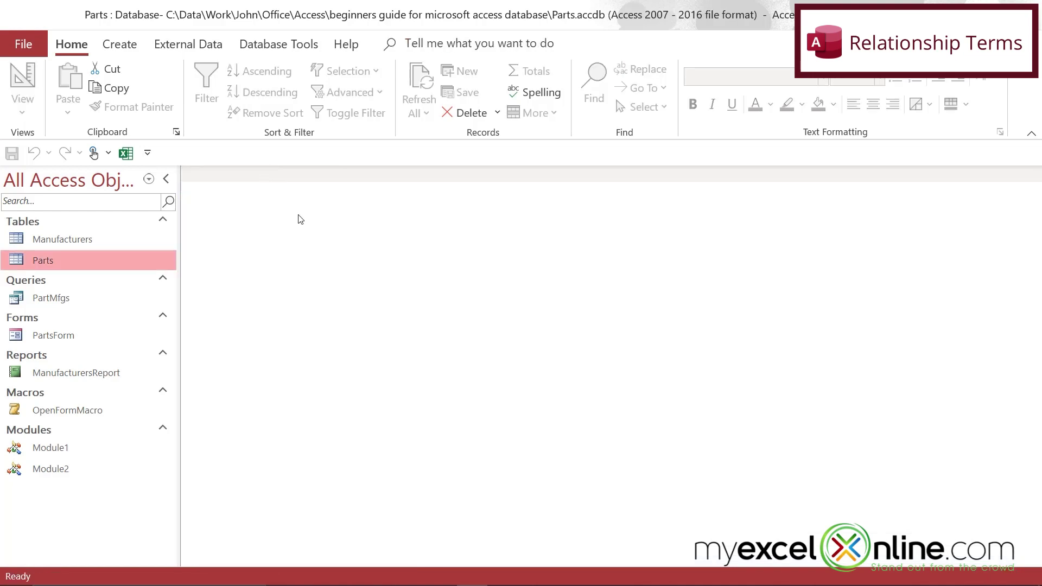
- View the Manufacturers–Parts relationships diagram from Database Tools, then close it
left_click(279, 44)
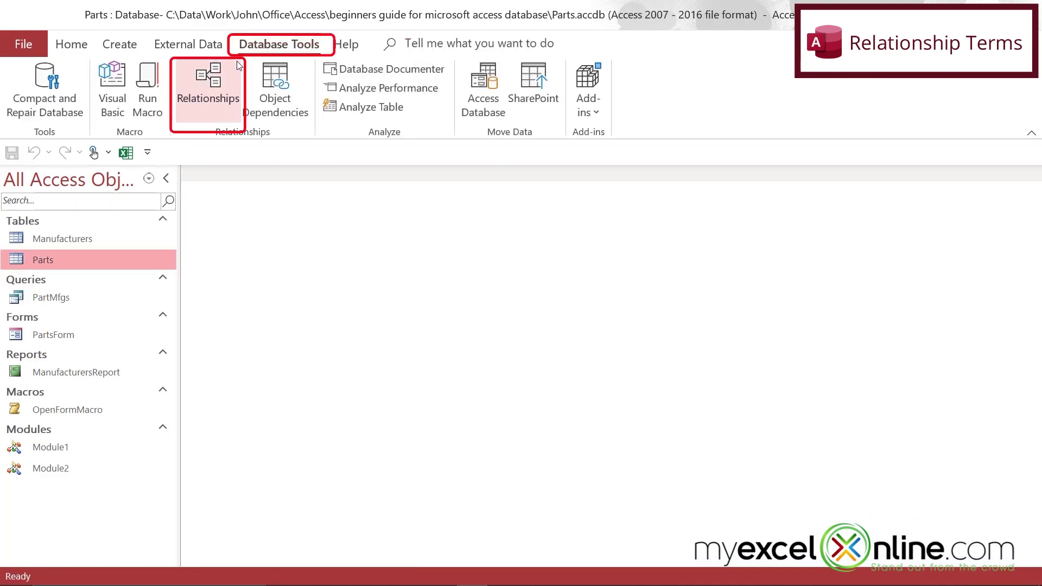
left_click(202, 85)
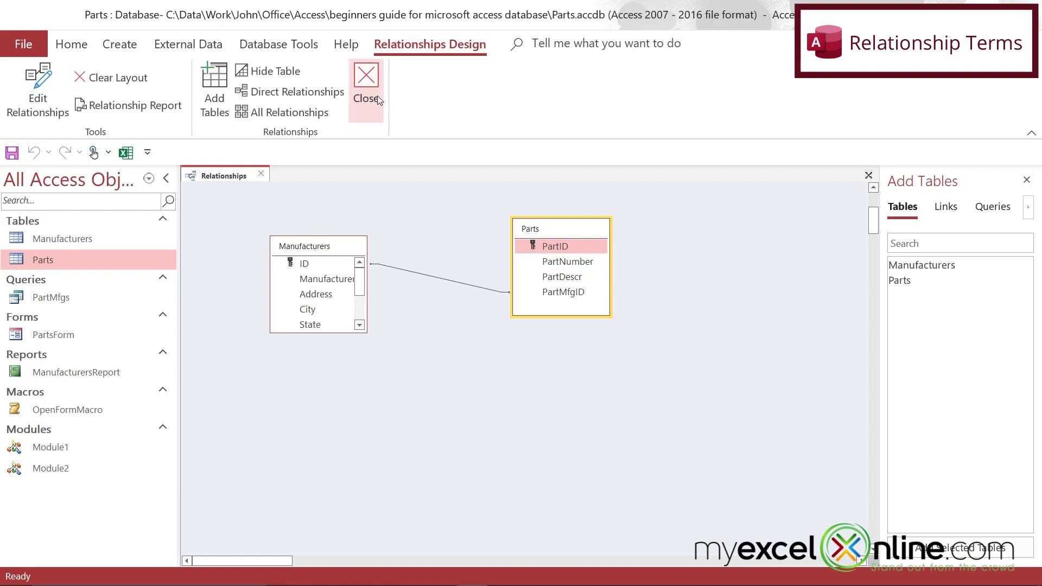
left_click(365, 82)
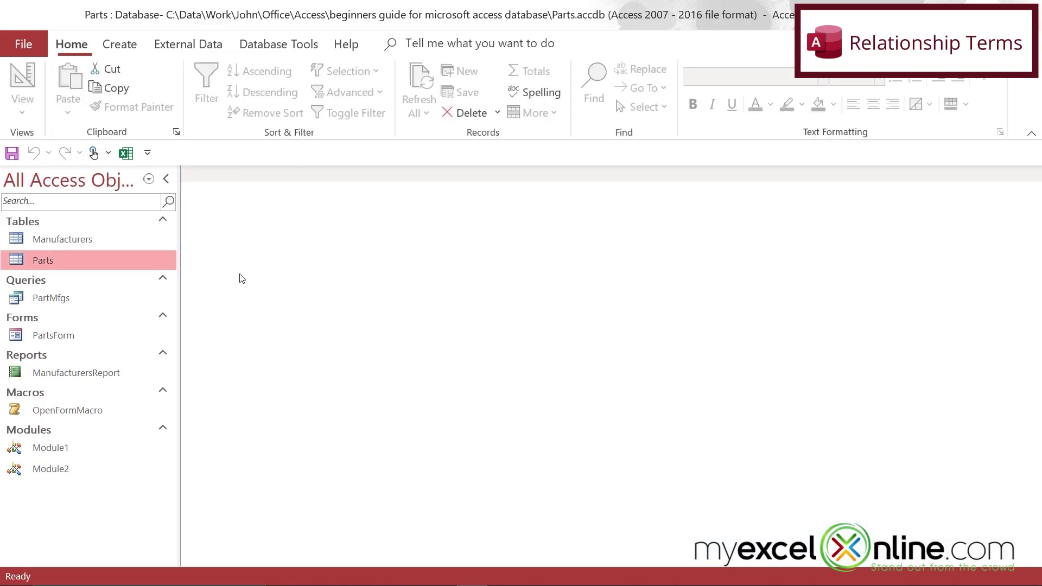
double_click(63, 242)
double_click(53, 260)
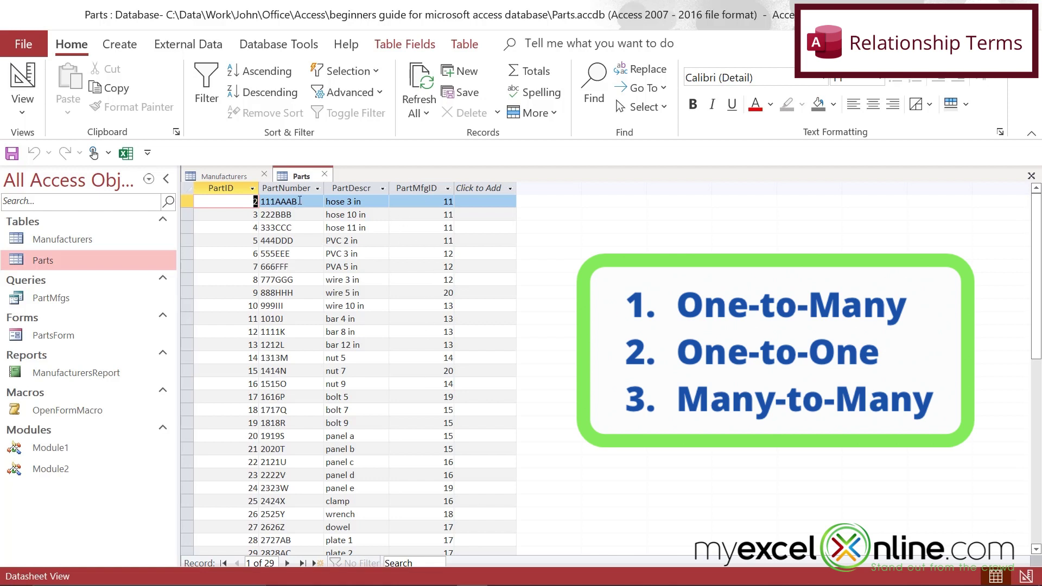
double_click(300, 200)
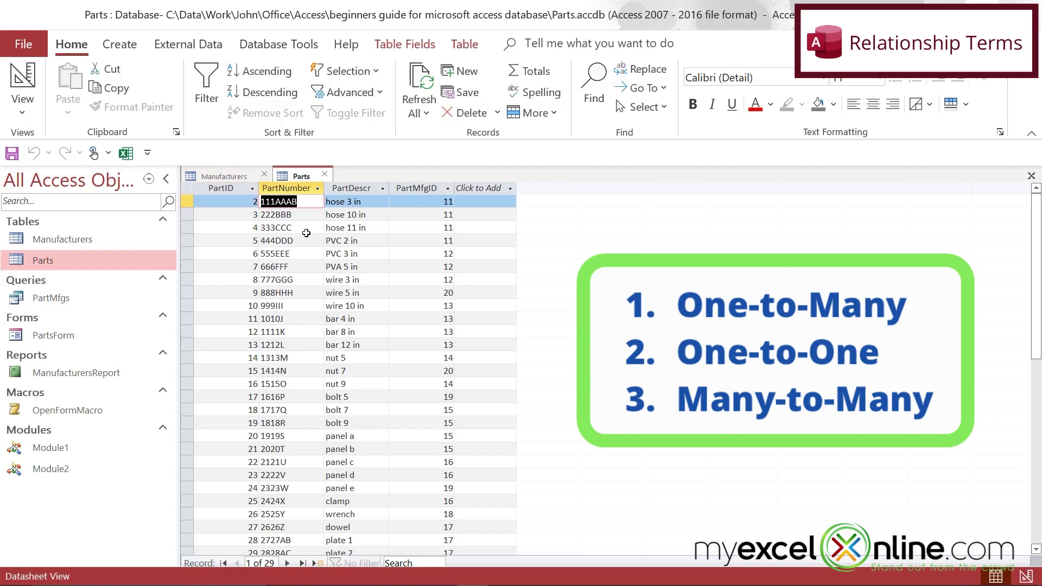
double_click(447, 214)
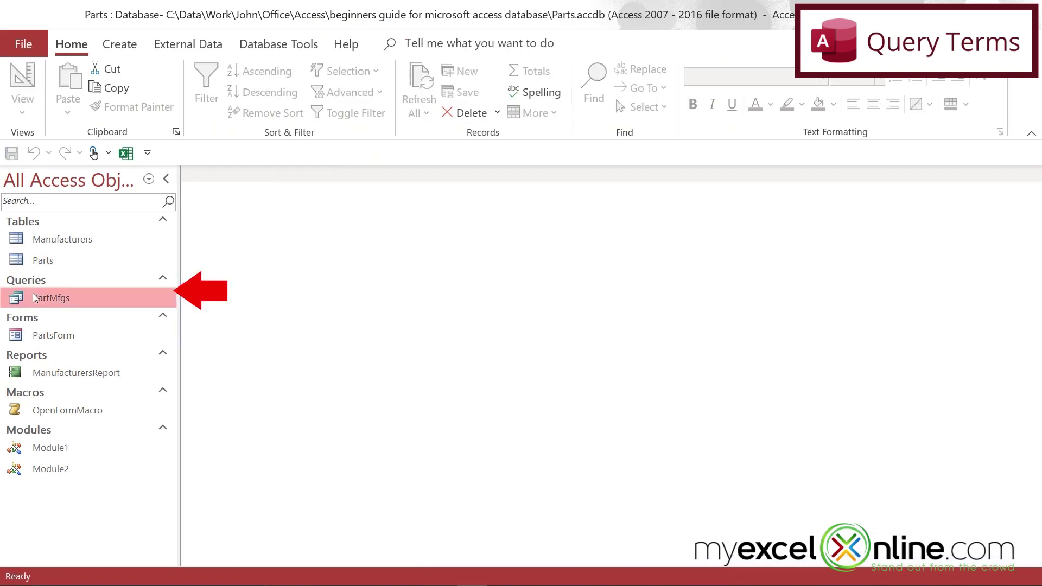
- Open PartMfgs in design view and select PartNumber's Criteria cell
right_click(91, 299)
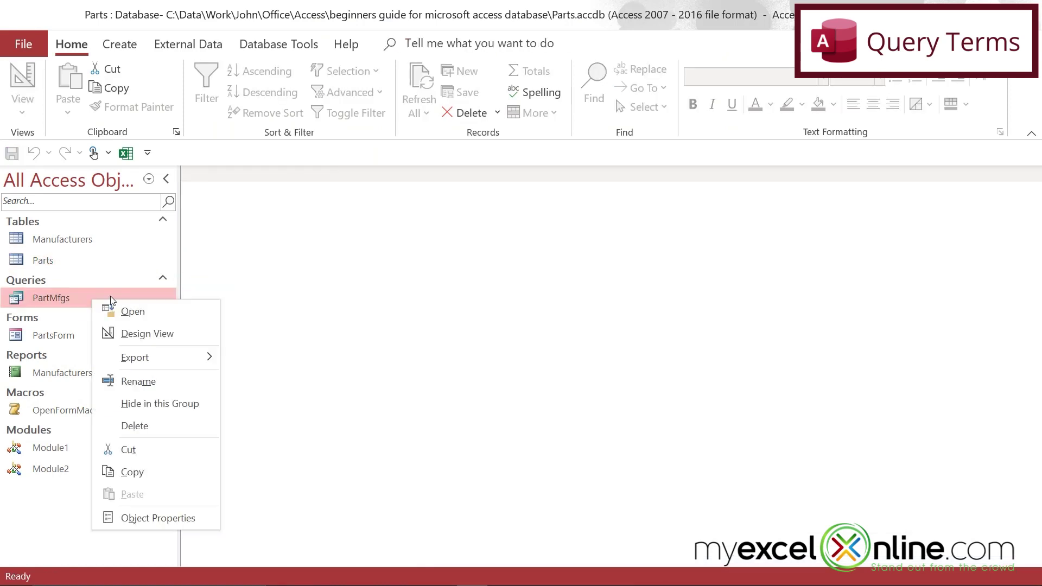
left_click(141, 341)
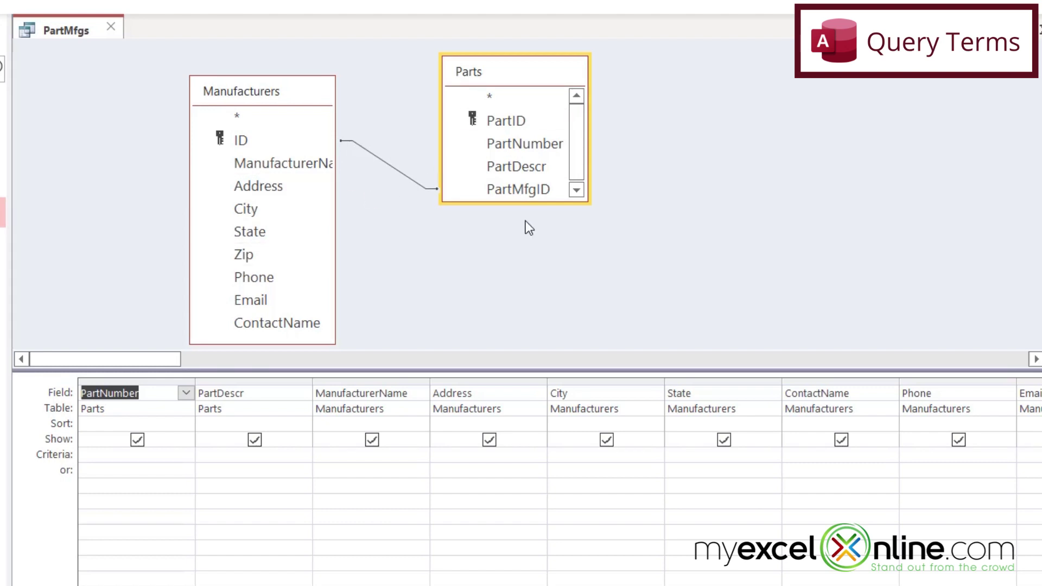
left_click(98, 458)
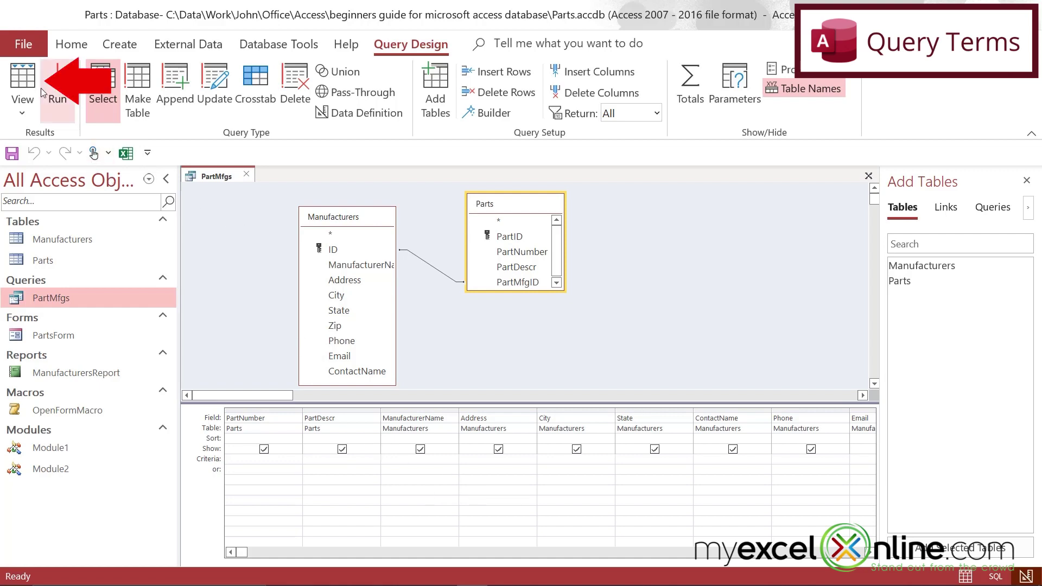
- Run PartMfgs, add a 'tx' State criterion, and rerun it to confirm only four TX parts
left_click(21, 82)
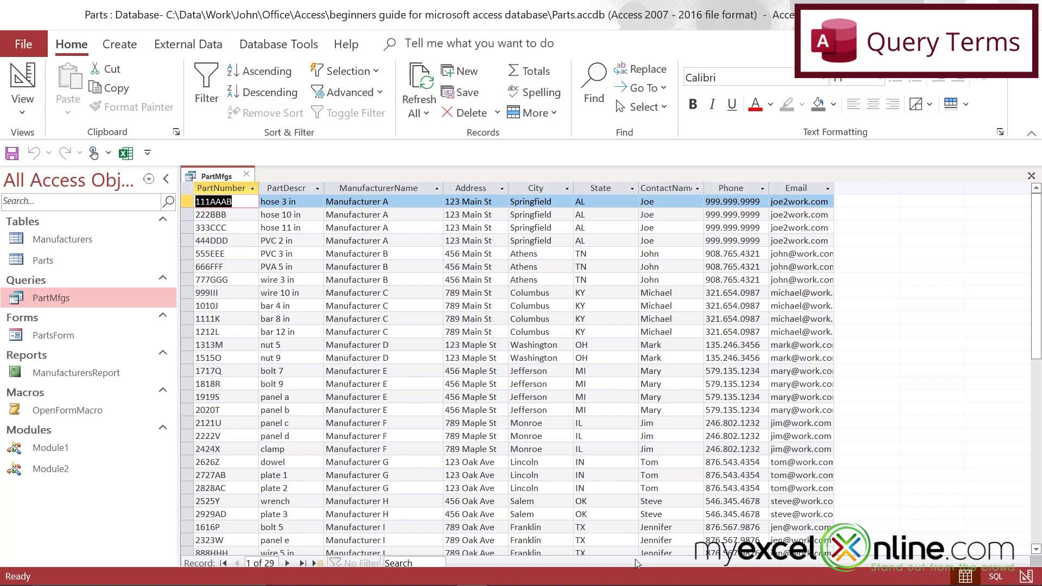
left_click(21, 81)
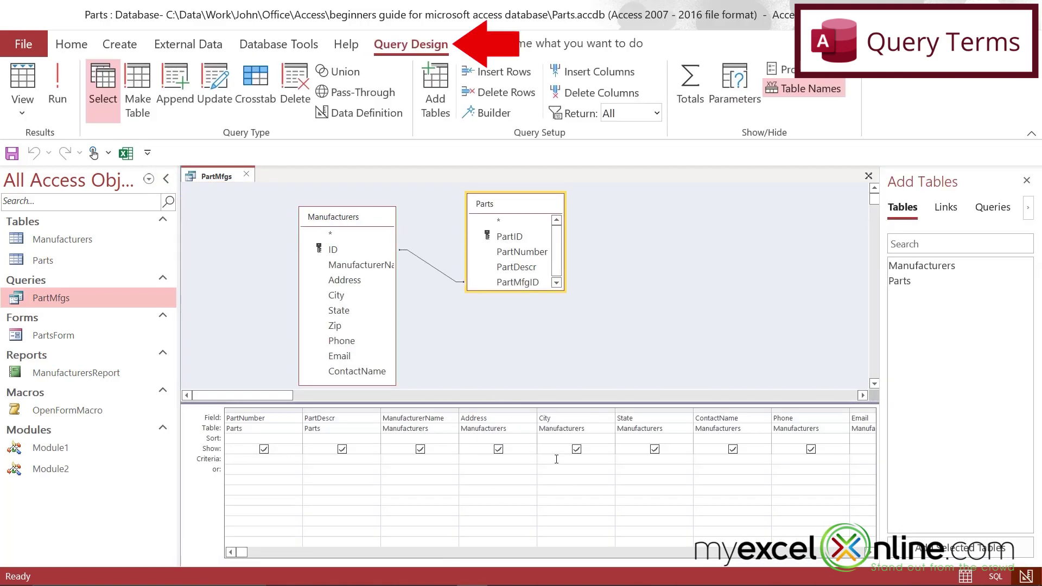
left_click(630, 459)
type("tx")
key("Down")
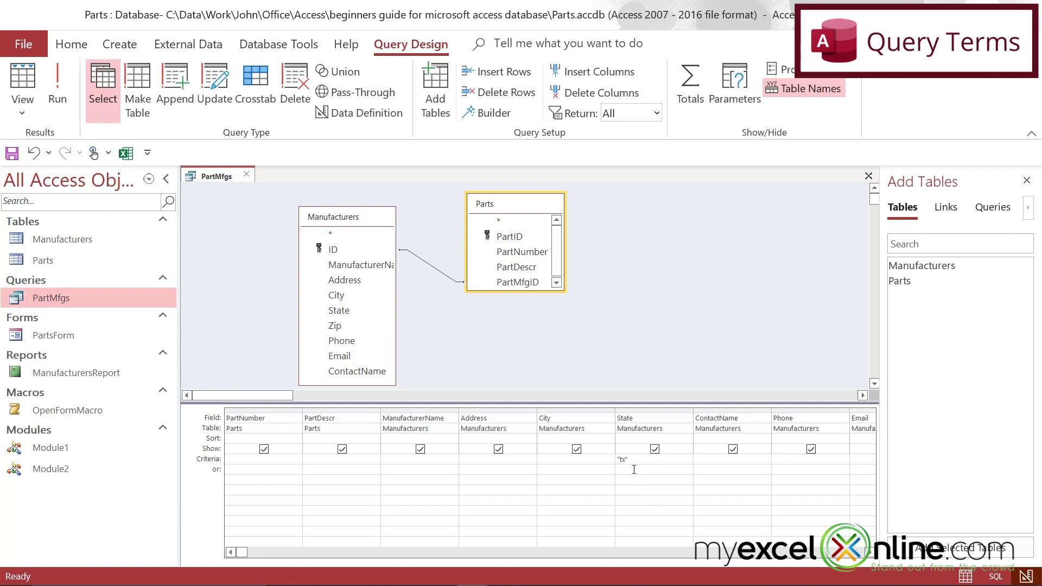
left_click(26, 78)
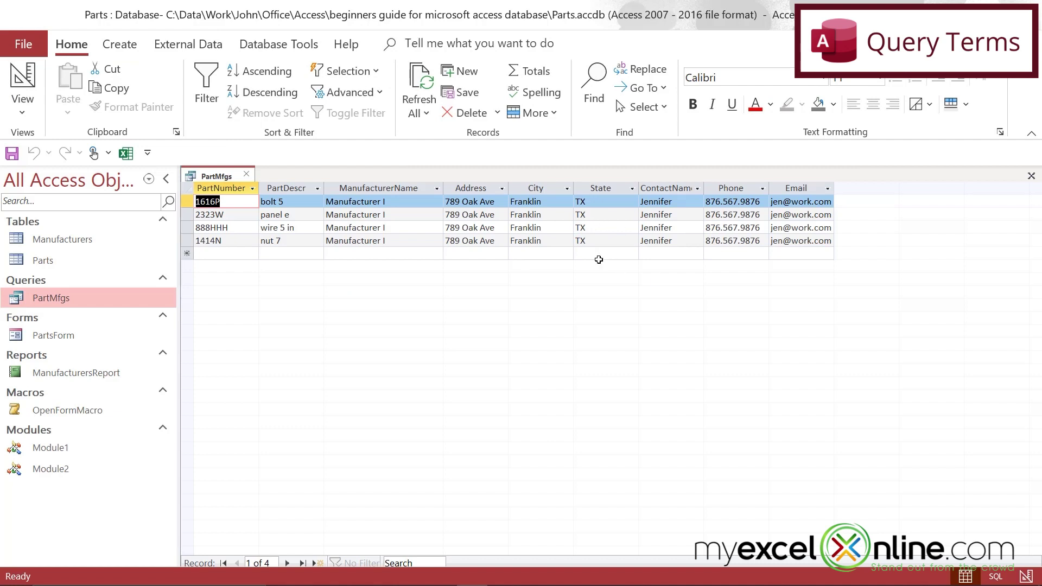
left_click(22, 81)
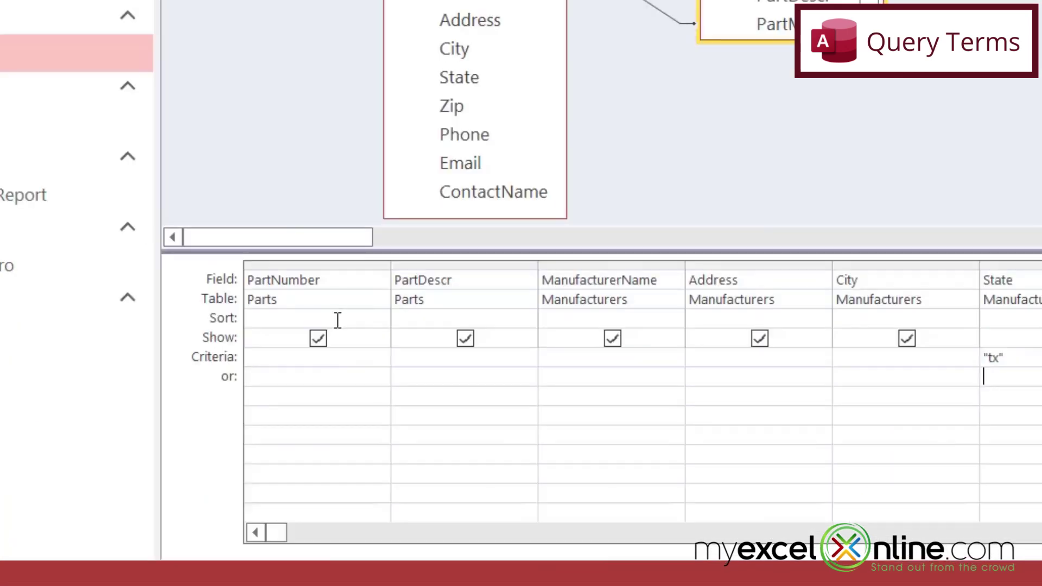
left_click(274, 438)
- Open PartNumber's Sort dropdown and dismiss it without choosing a sort order
left_click(377, 322)
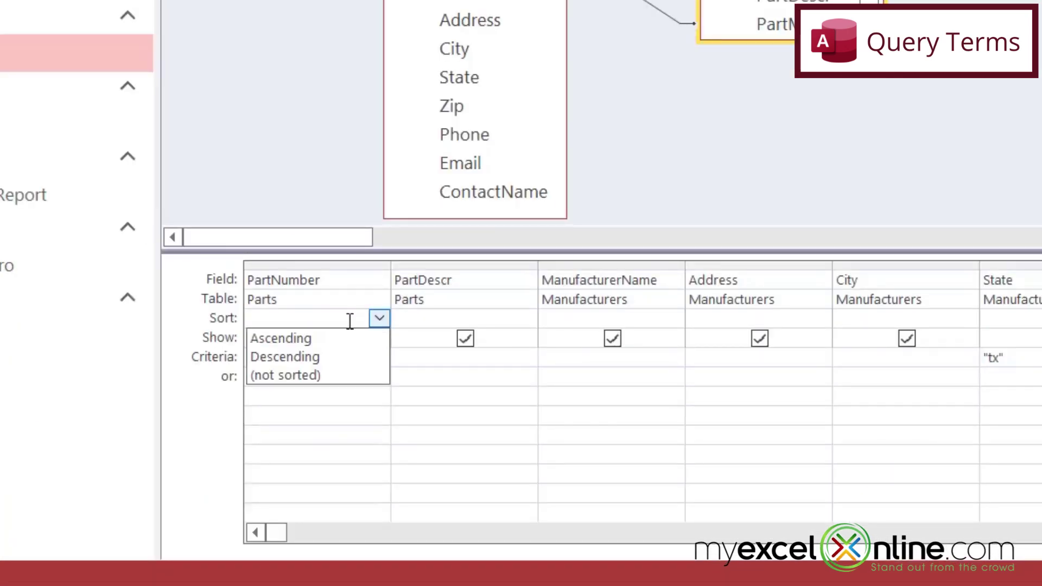
left_click(382, 315)
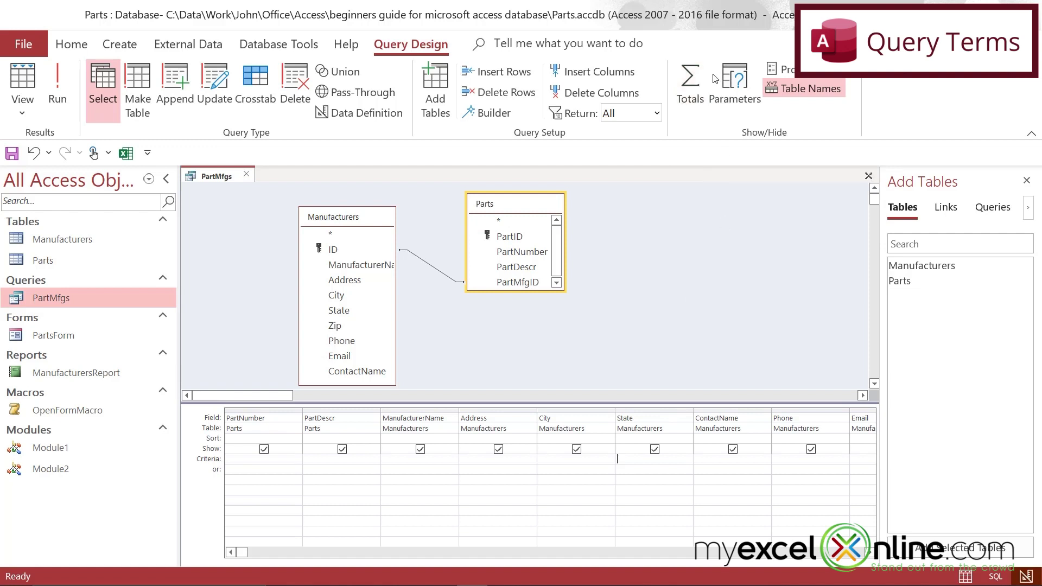
left_click(687, 89)
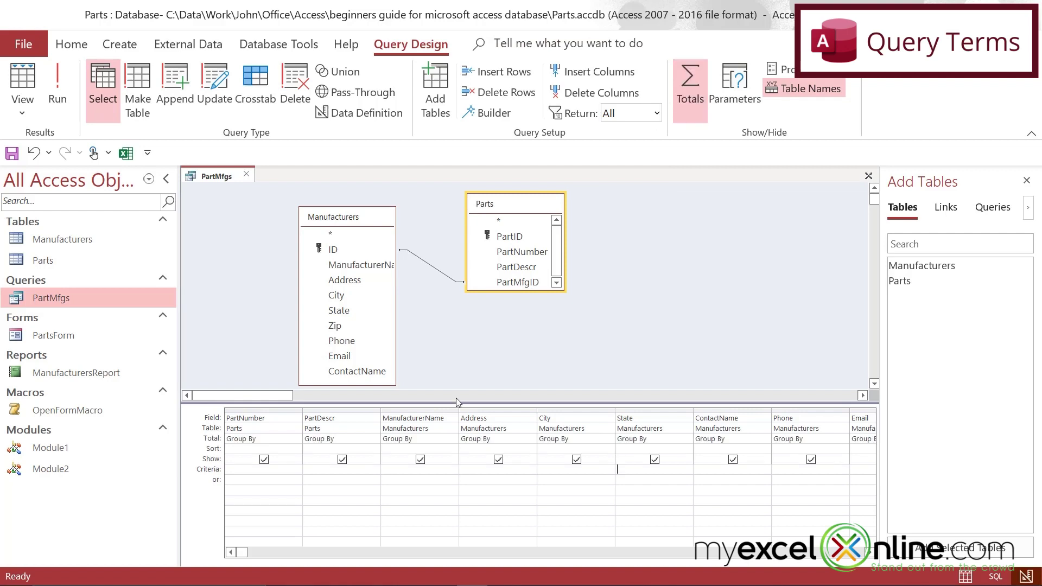
left_click(264, 439)
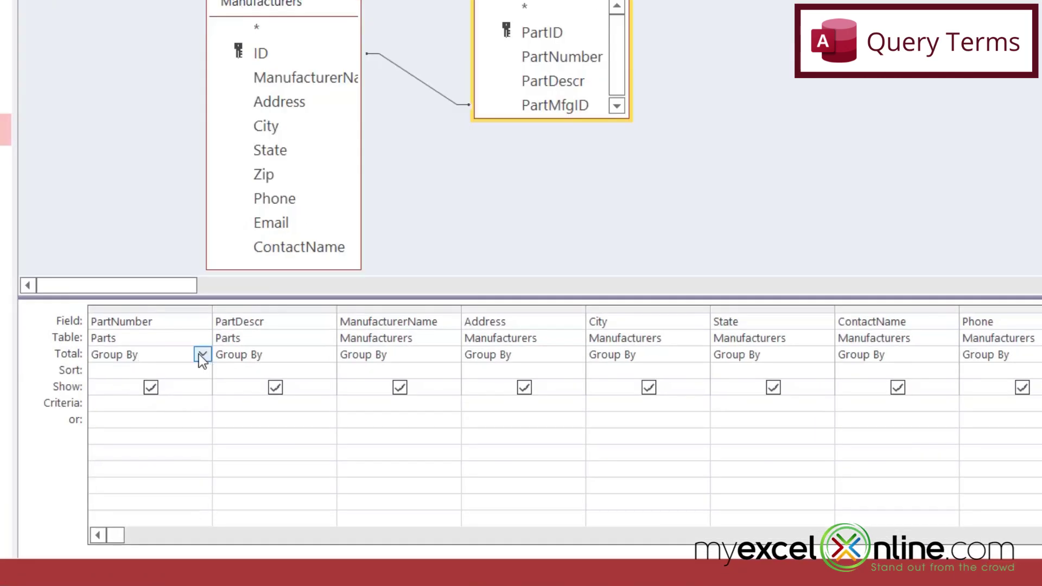
left_click(200, 355)
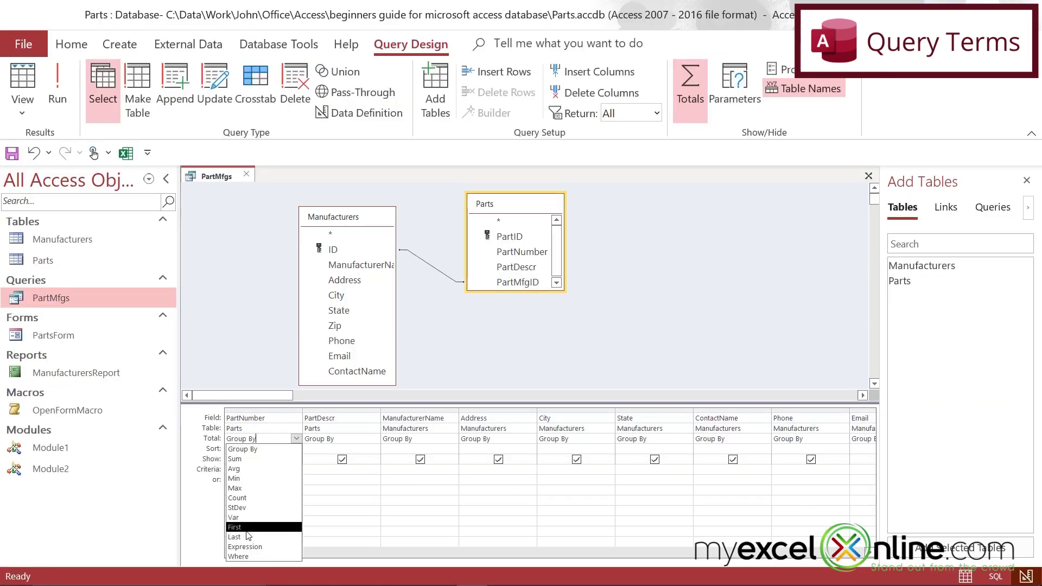
left_click(689, 82)
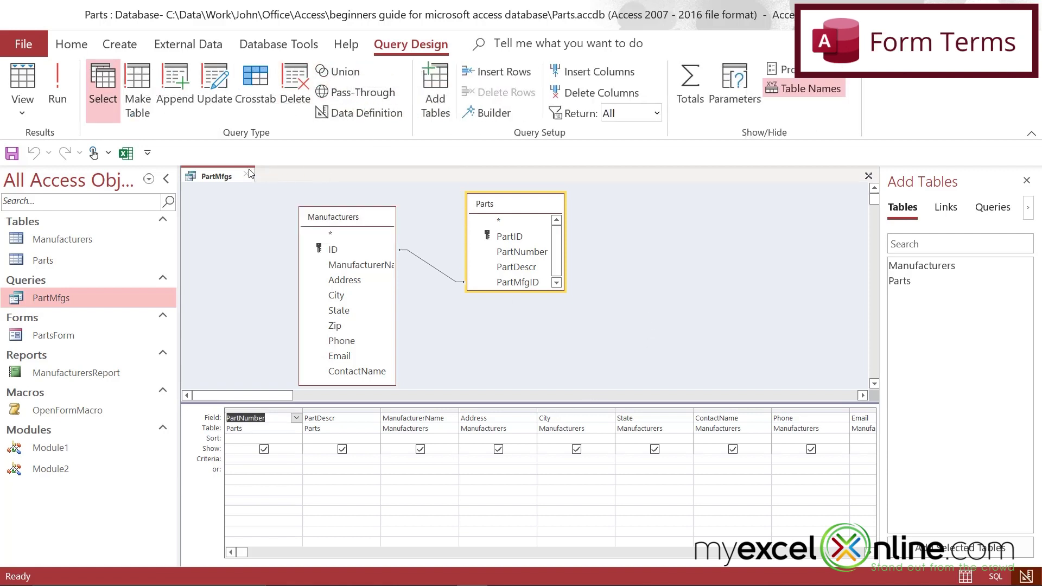
- Close PartMfgs, open PartsForm in design view, and select the PartNumber text box
key("ctrl+w")
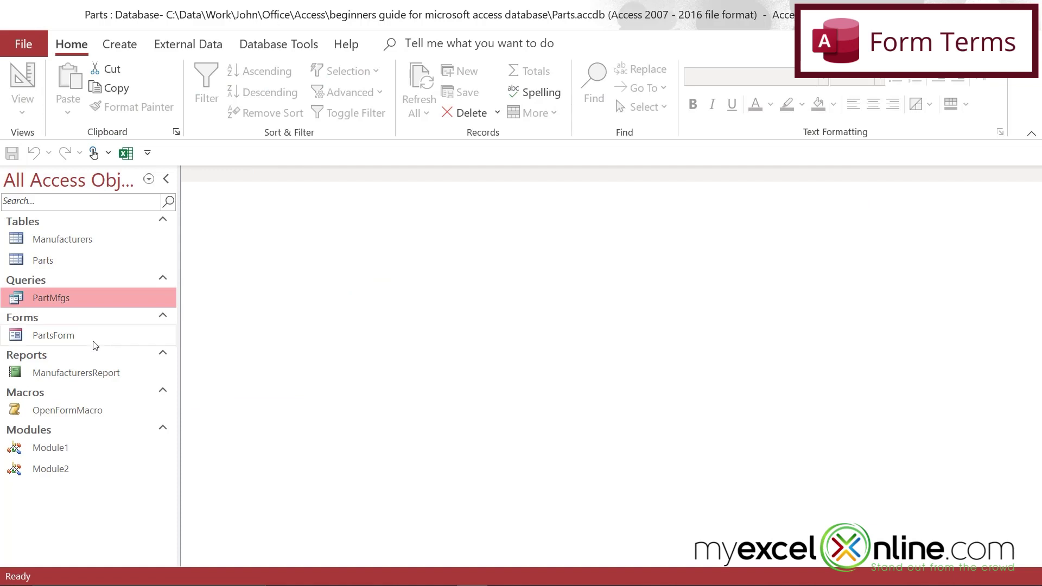
right_click(95, 339)
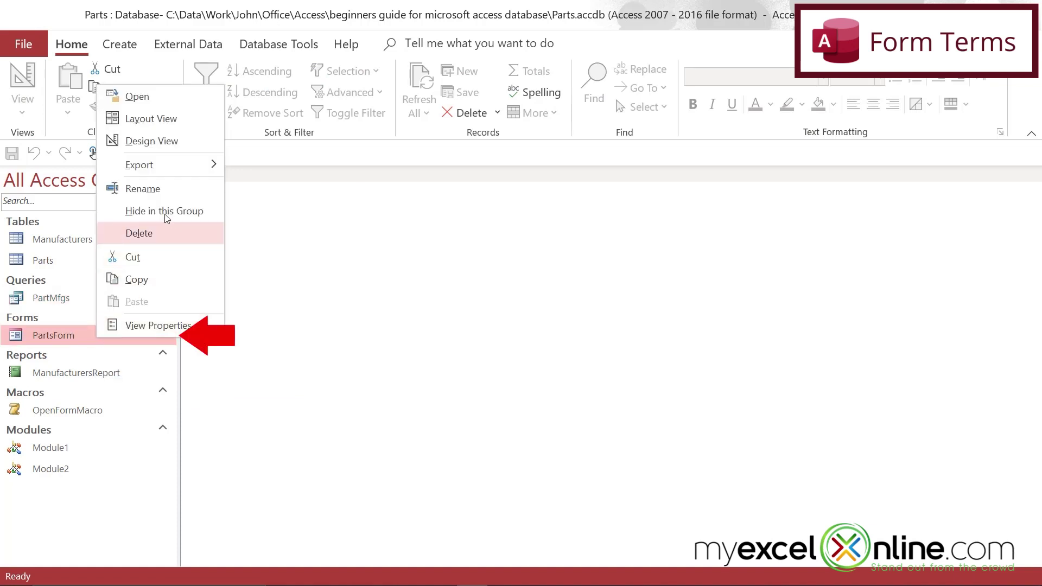
left_click(159, 141)
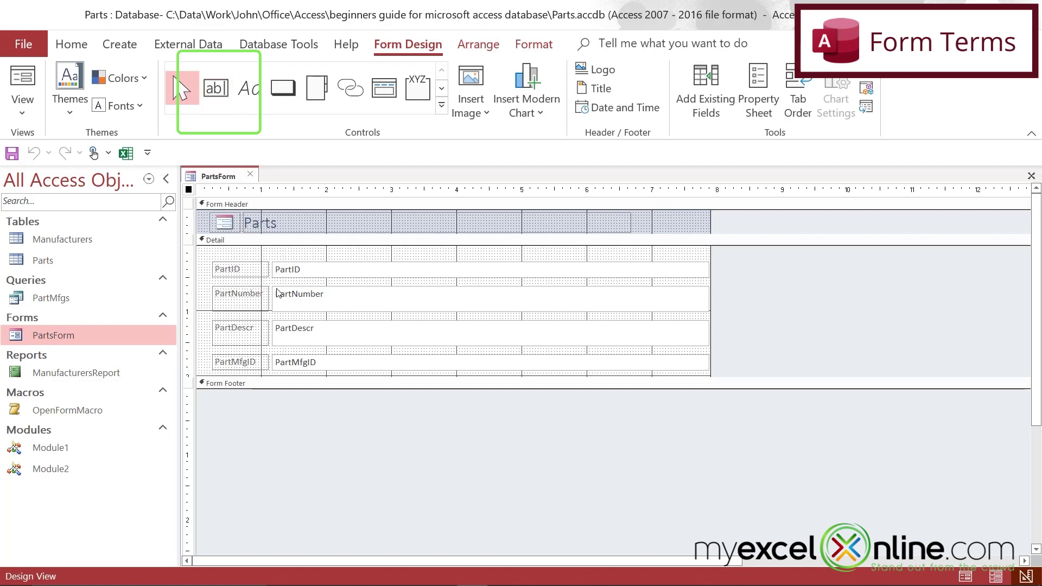
left_click(318, 298)
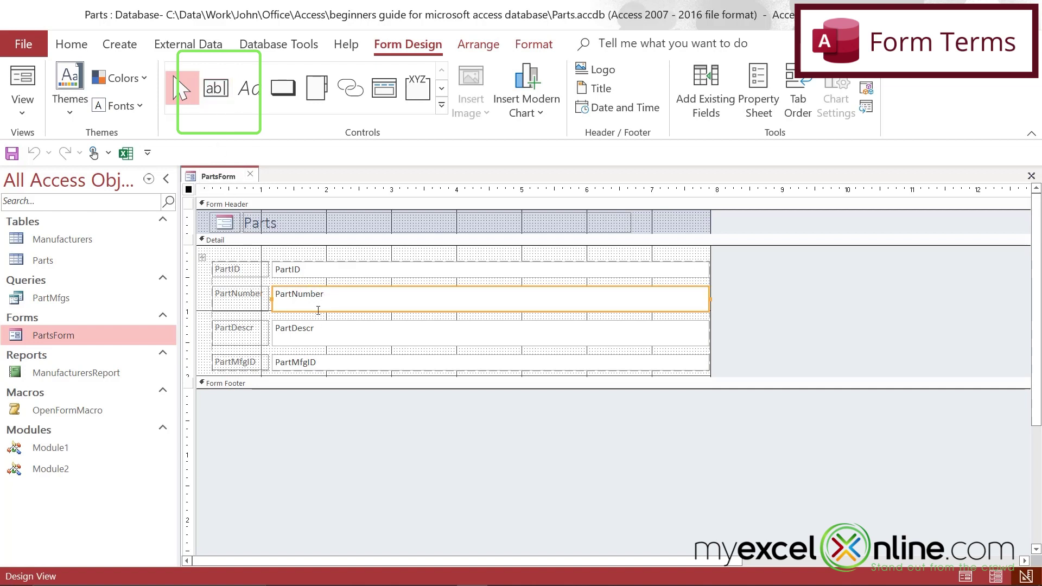
left_click(244, 91)
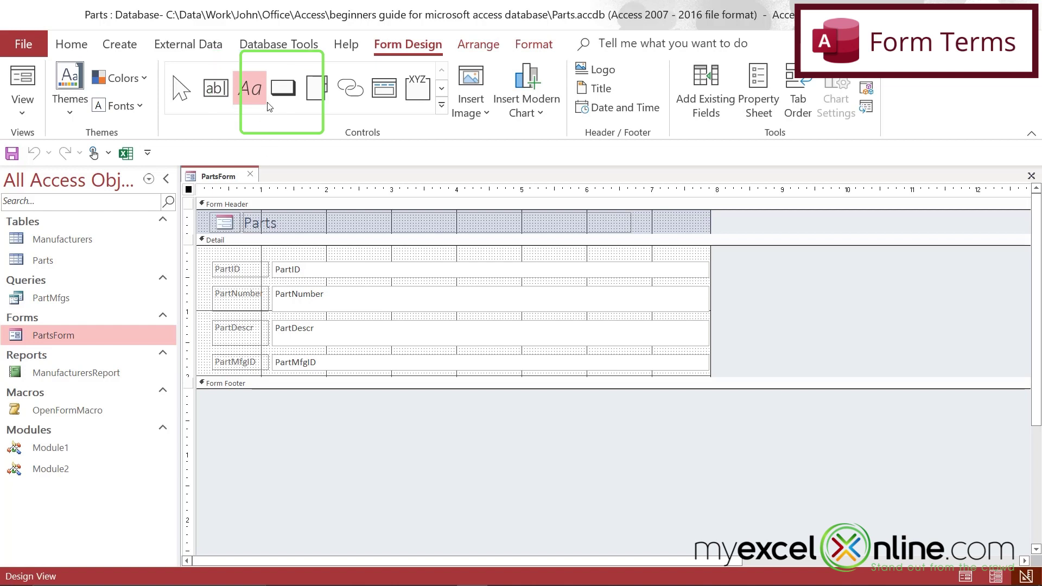
left_click(283, 89)
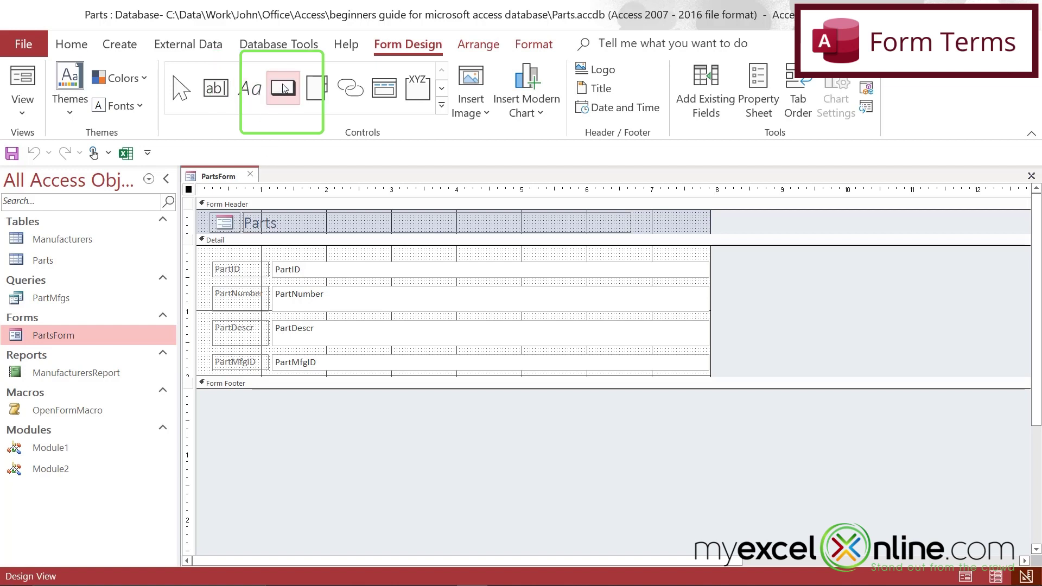
left_click(317, 89)
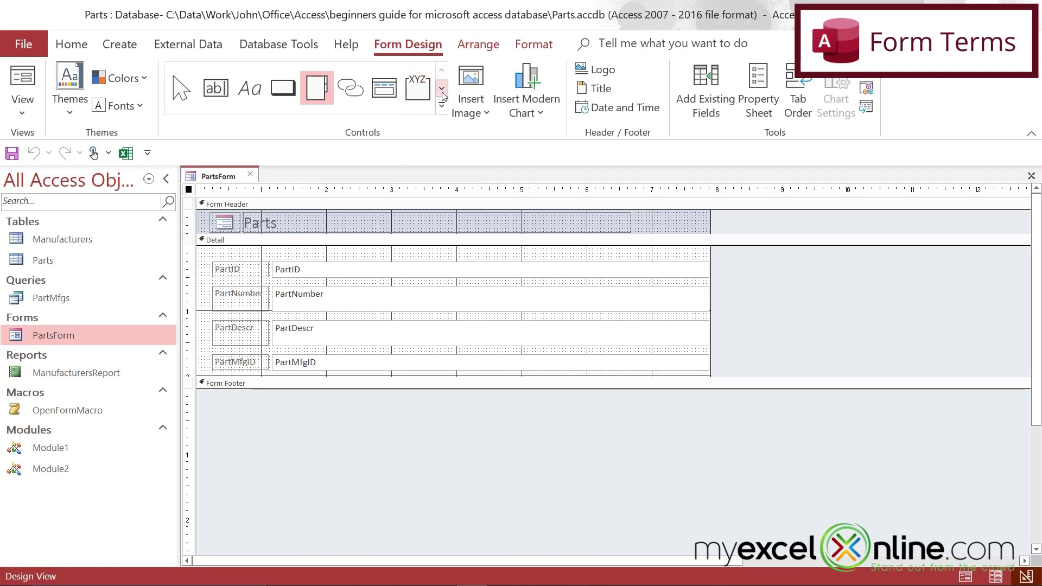
left_click(442, 91)
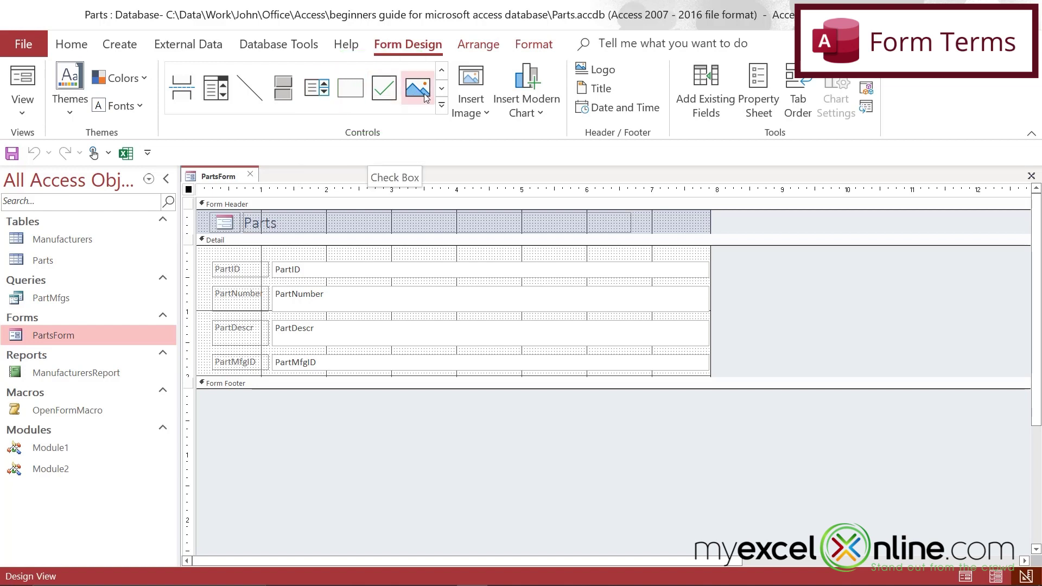
left_click(441, 88)
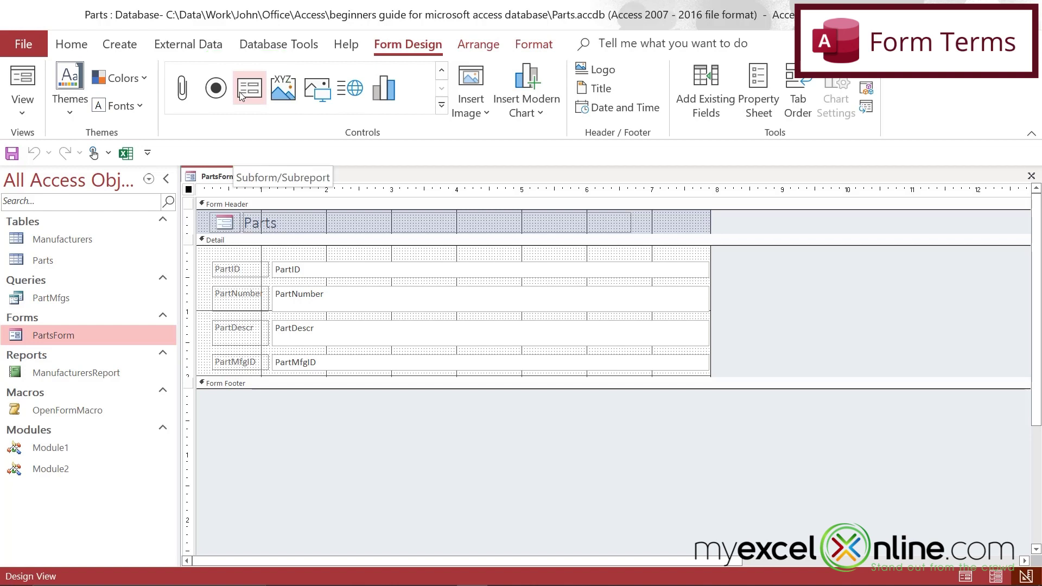
left_click(443, 71)
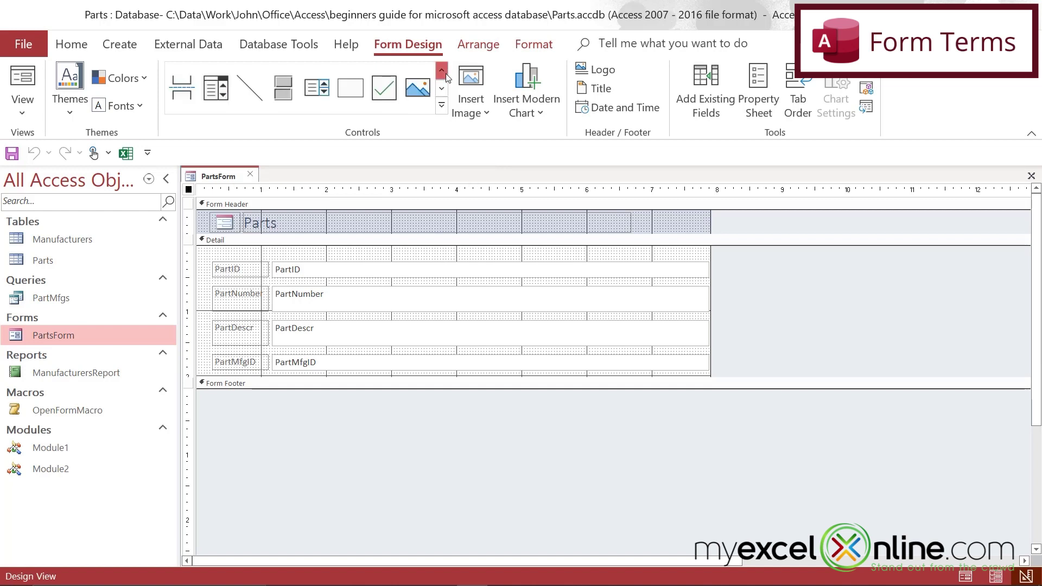
left_click(320, 93)
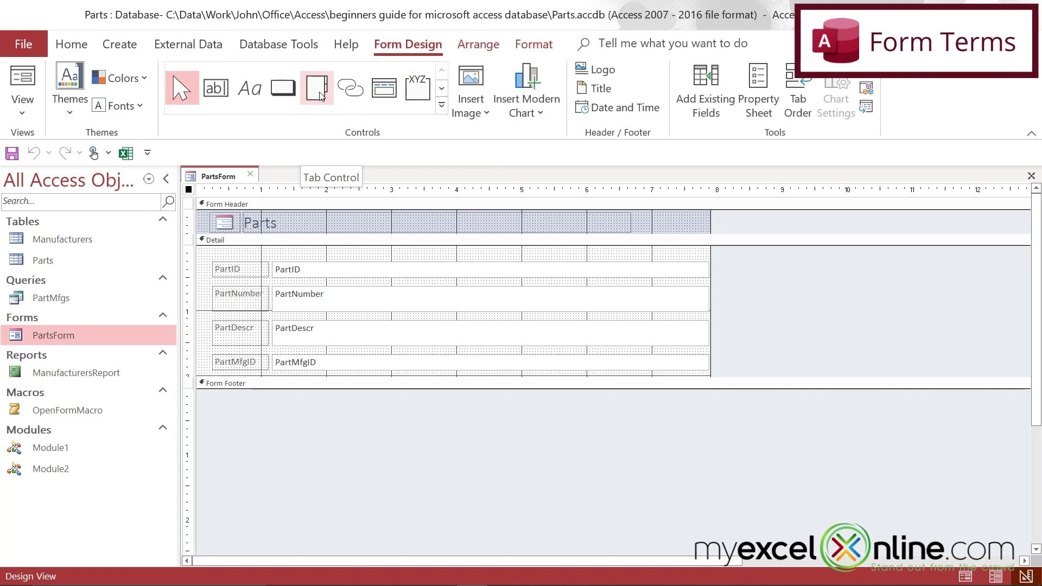
- Inspect the PartNumber text box and Label3 properties, then close the Property Sheet and PartsForm
right_click(490, 307)
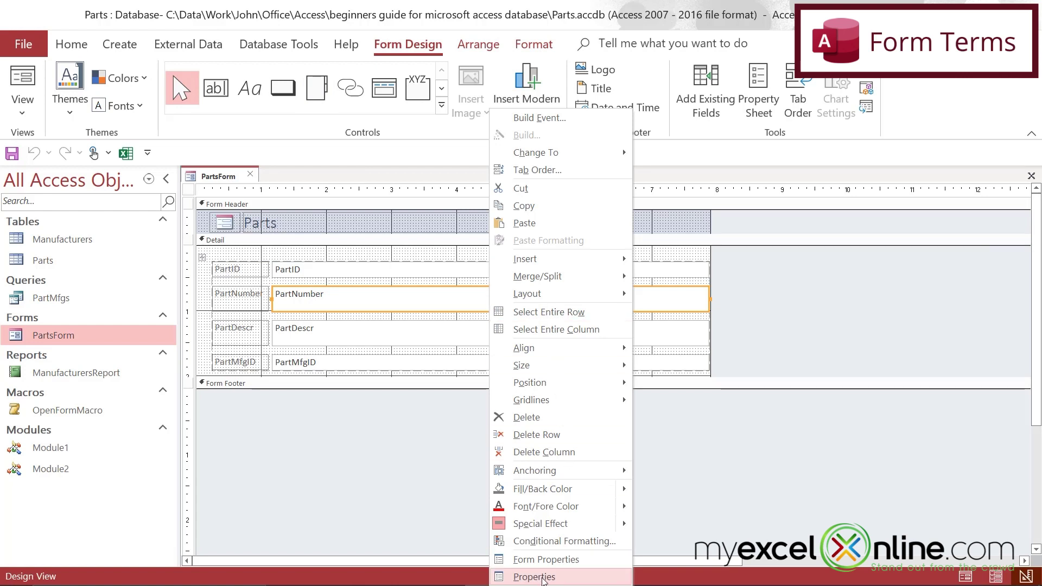
left_click(760, 90)
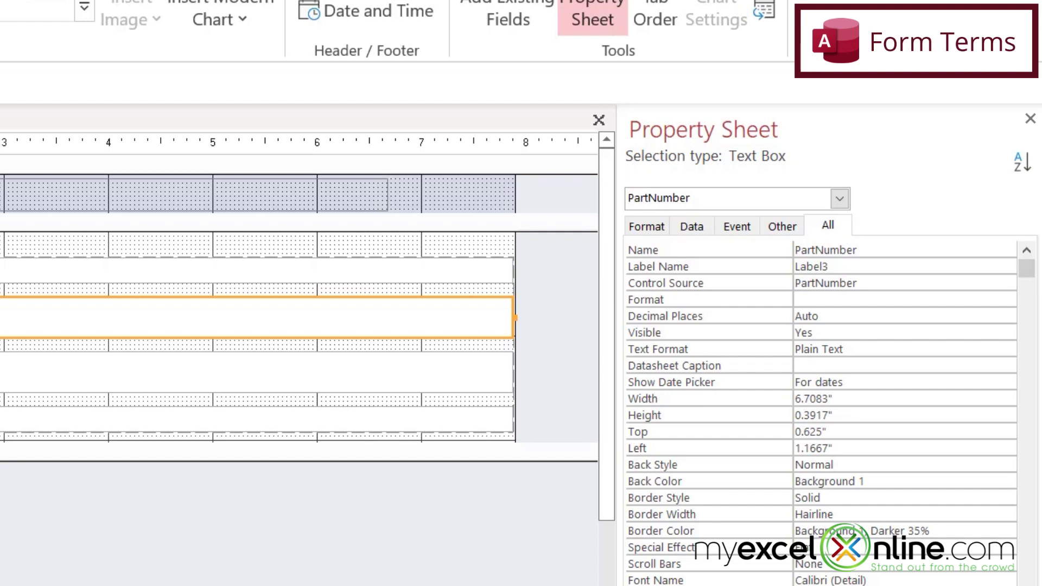
left_click(133, 295)
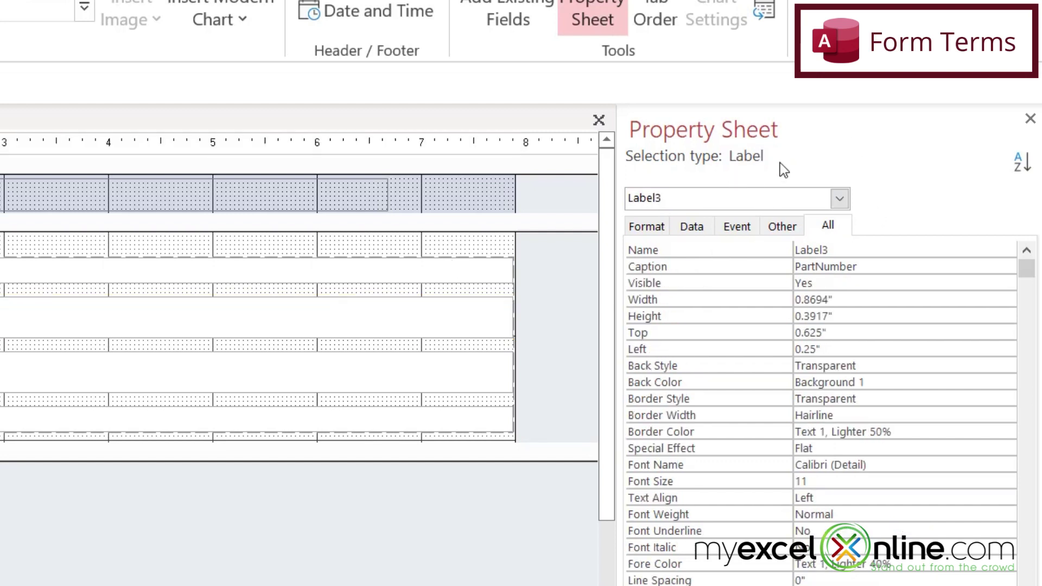
left_click(847, 201)
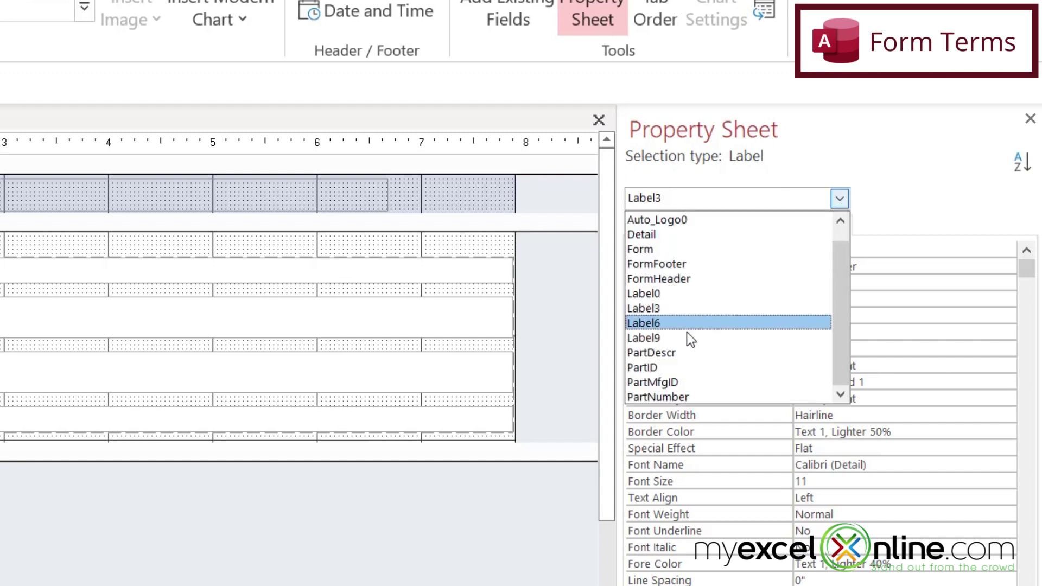
left_click(902, 190)
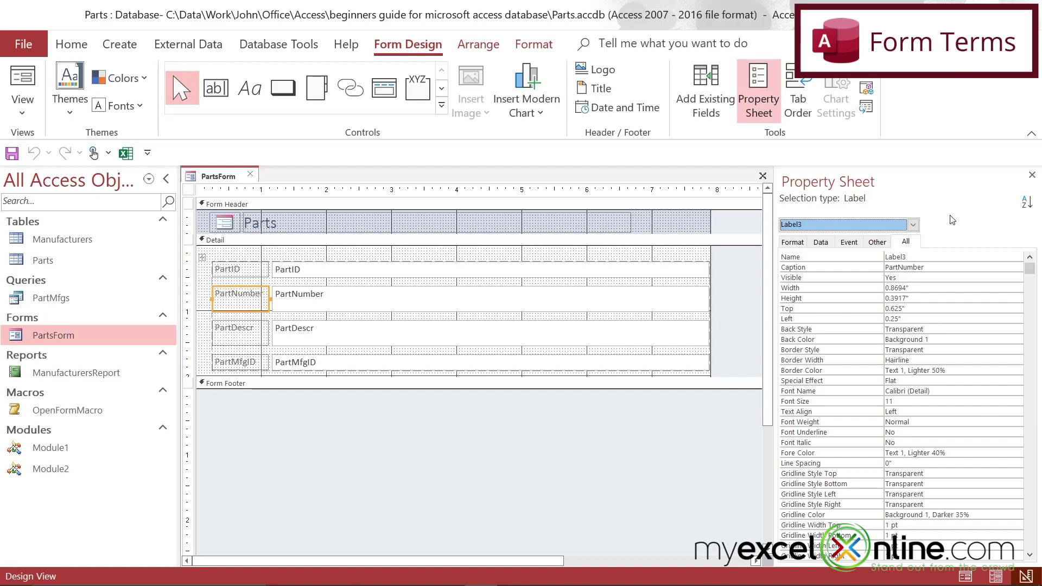
left_click(1031, 175)
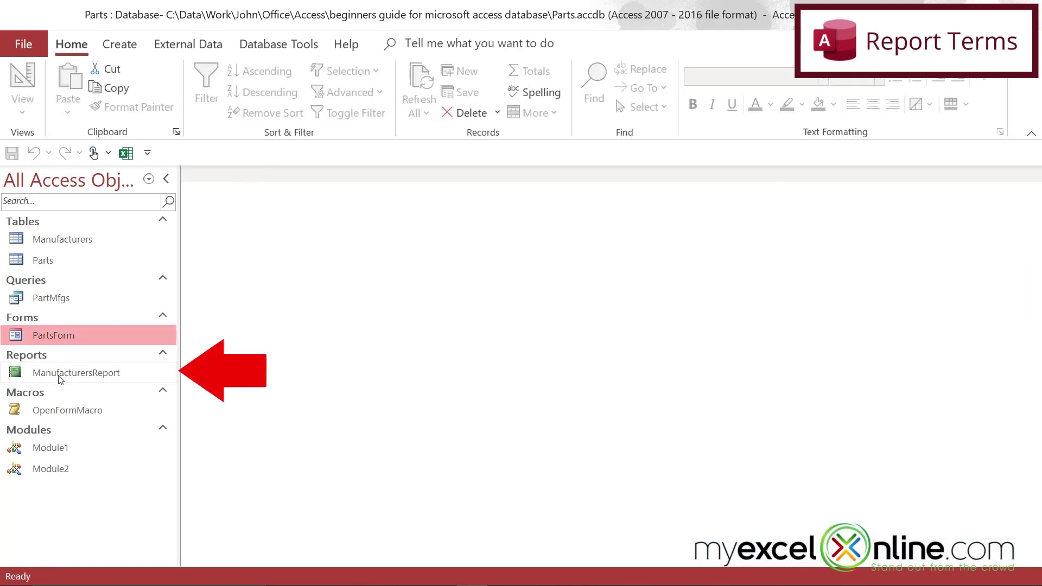
right_click(62, 377)
left_click(131, 138)
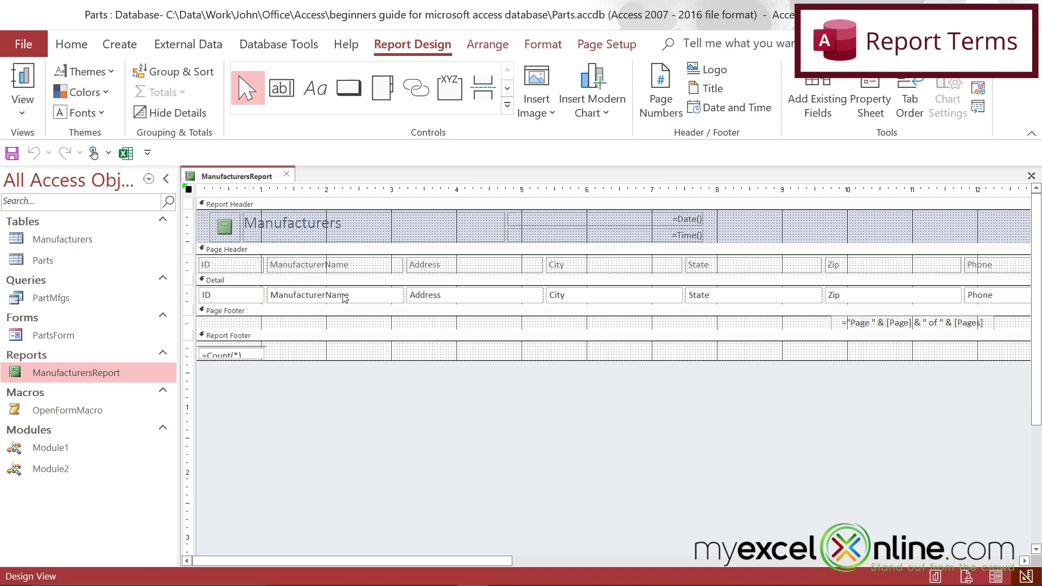
left_click(304, 295)
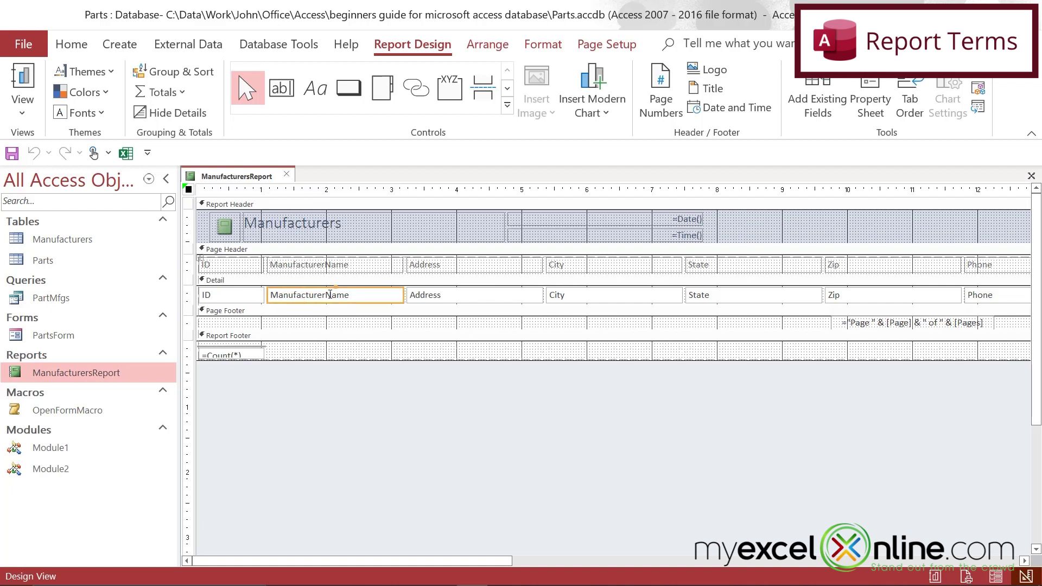
left_click(437, 301)
left_click(566, 303)
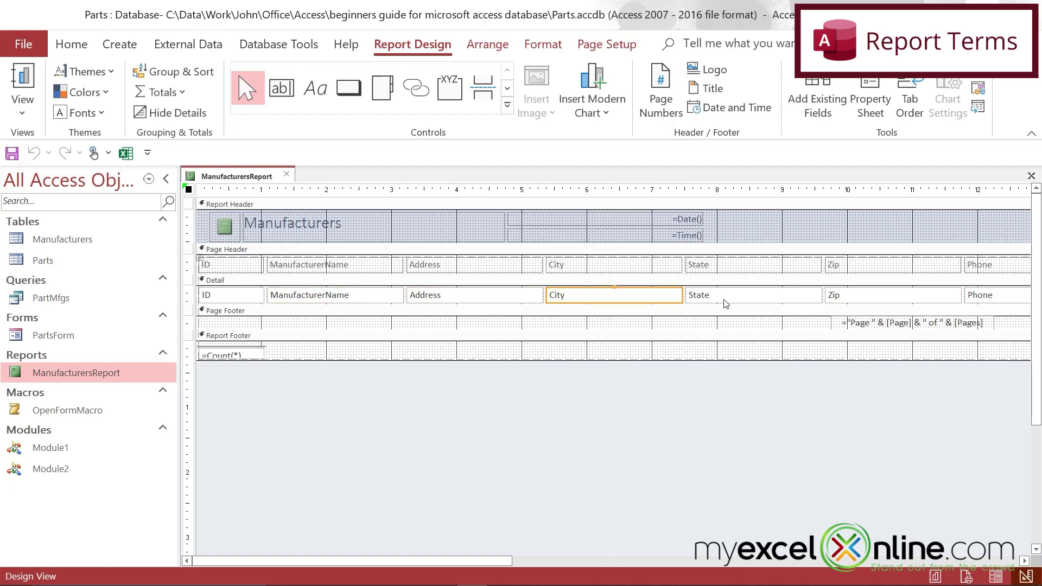
left_click(725, 303)
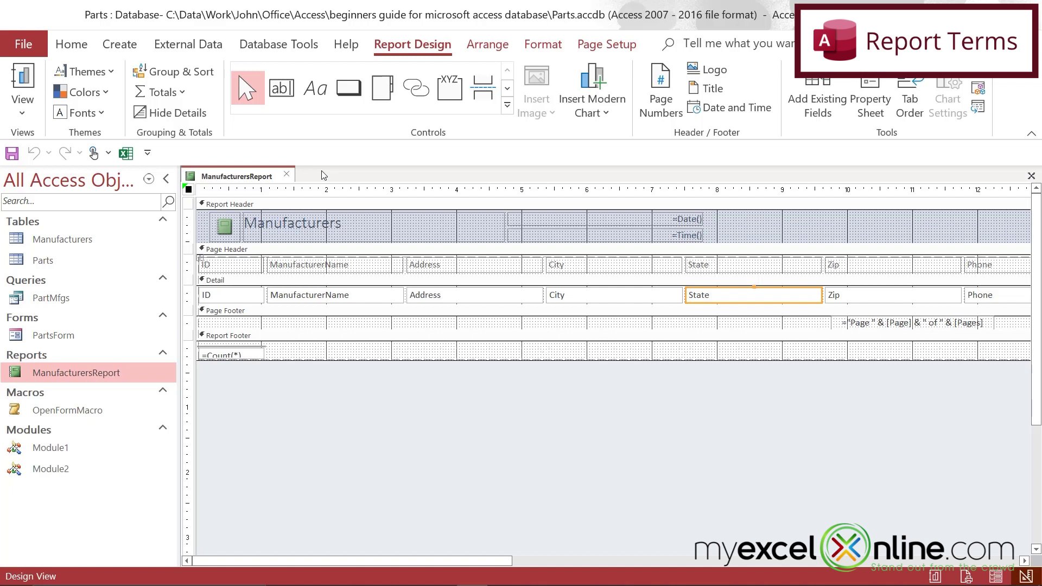
left_click(287, 178)
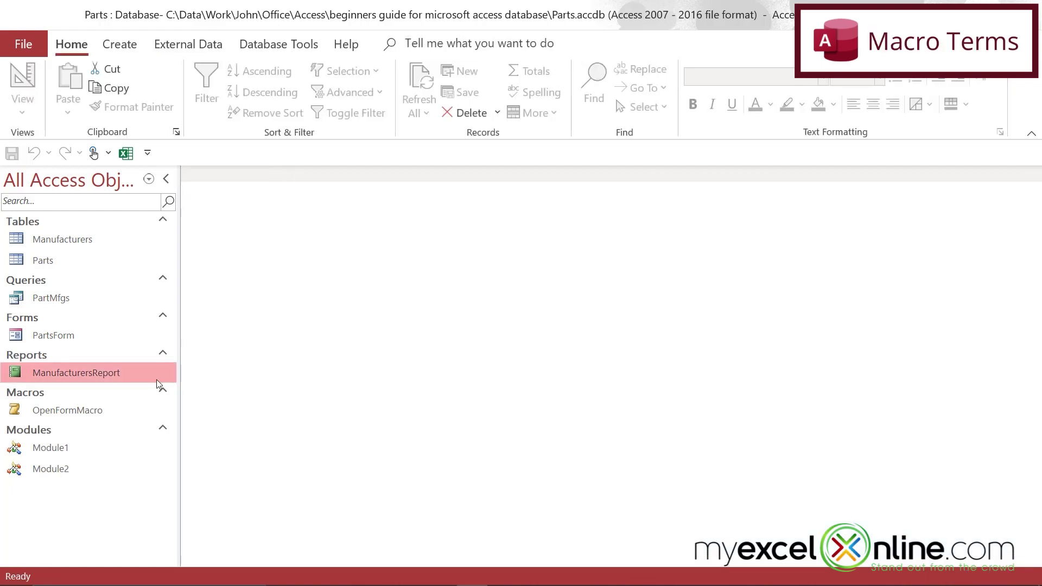
left_click(80, 419)
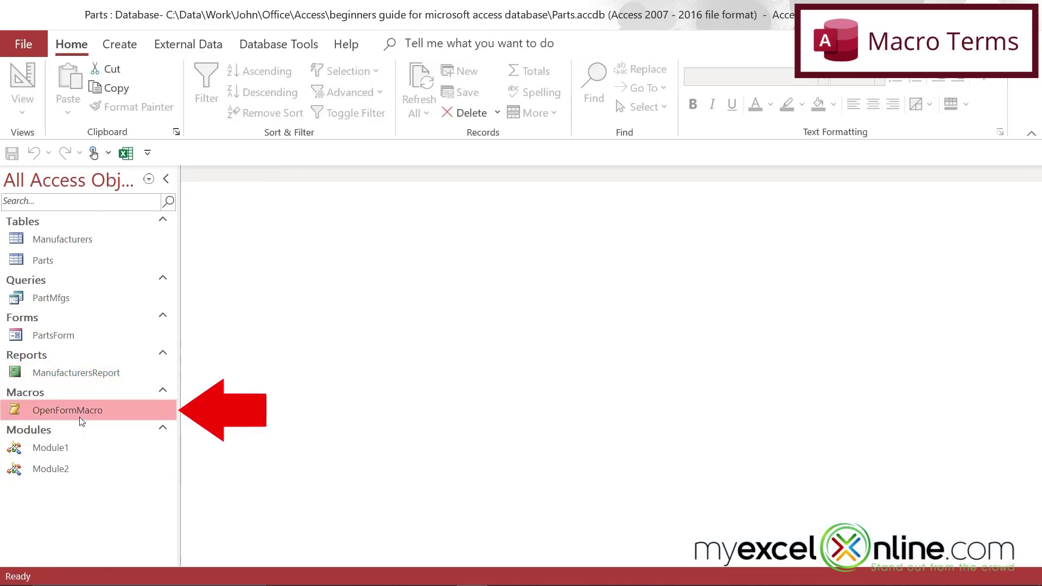
right_click(80, 418)
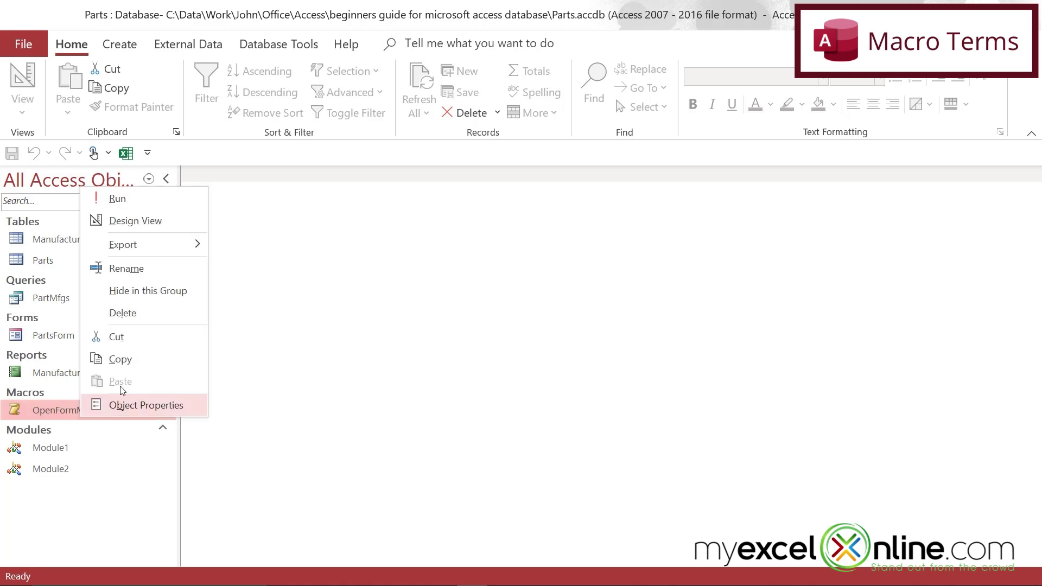
left_click(114, 232)
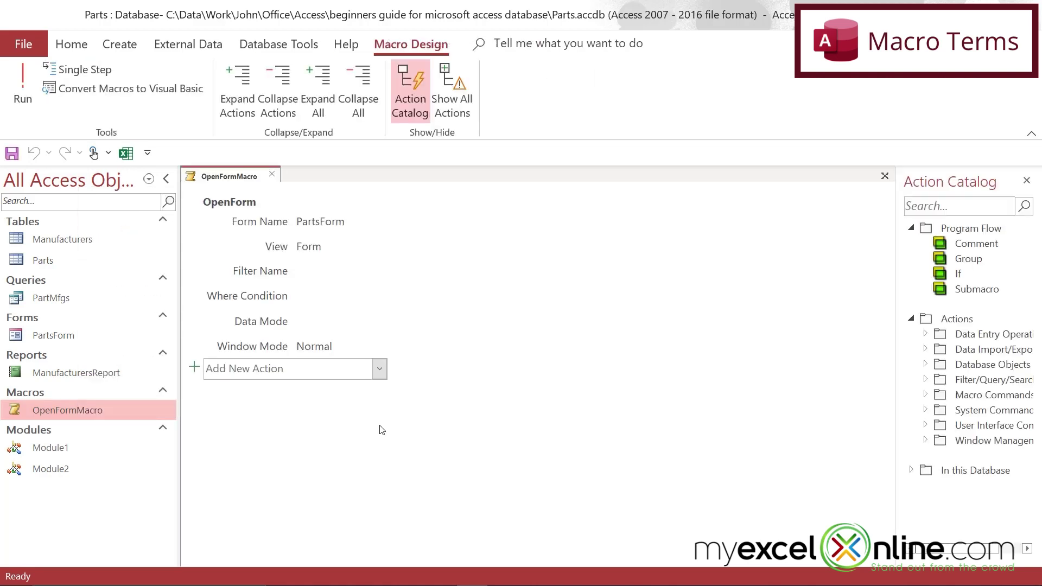
left_click(376, 370)
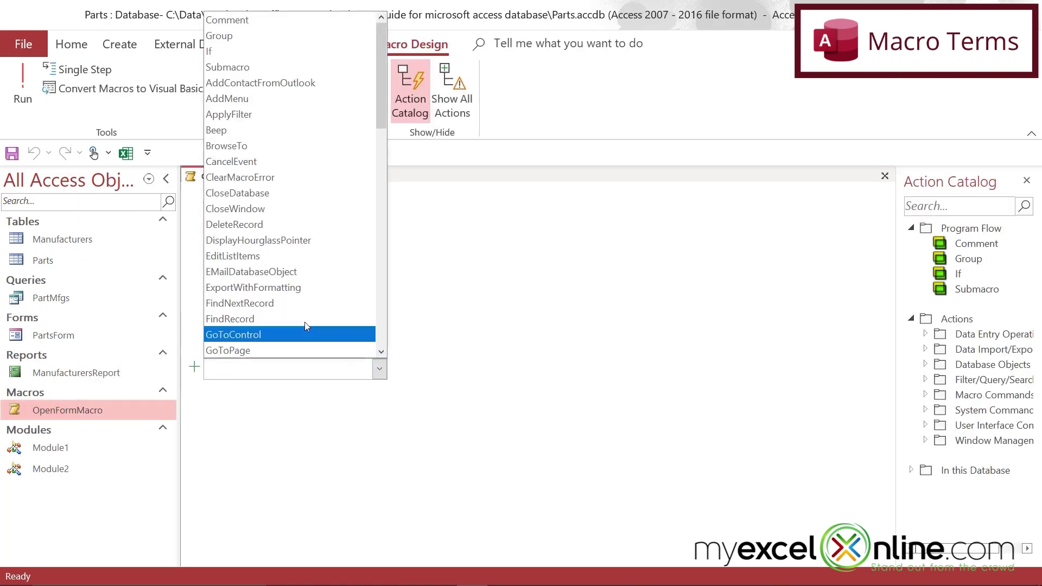
scroll(273, 196, "down", 1)
scroll(272, 196, "down", 3)
scroll(273, 196, "down", 7)
scroll(269, 203, "down", 4)
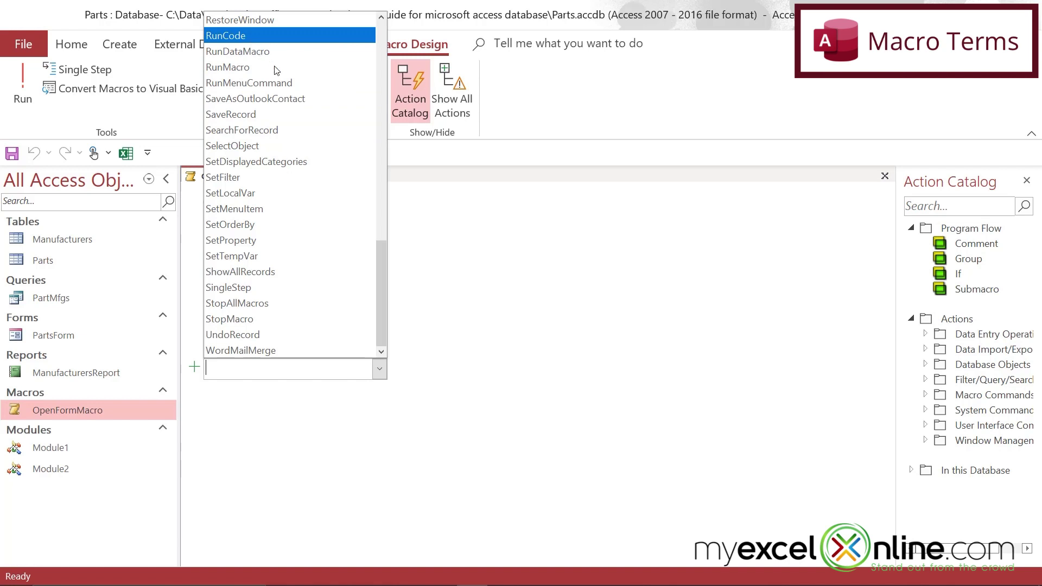
scroll(253, 114, "up", 7)
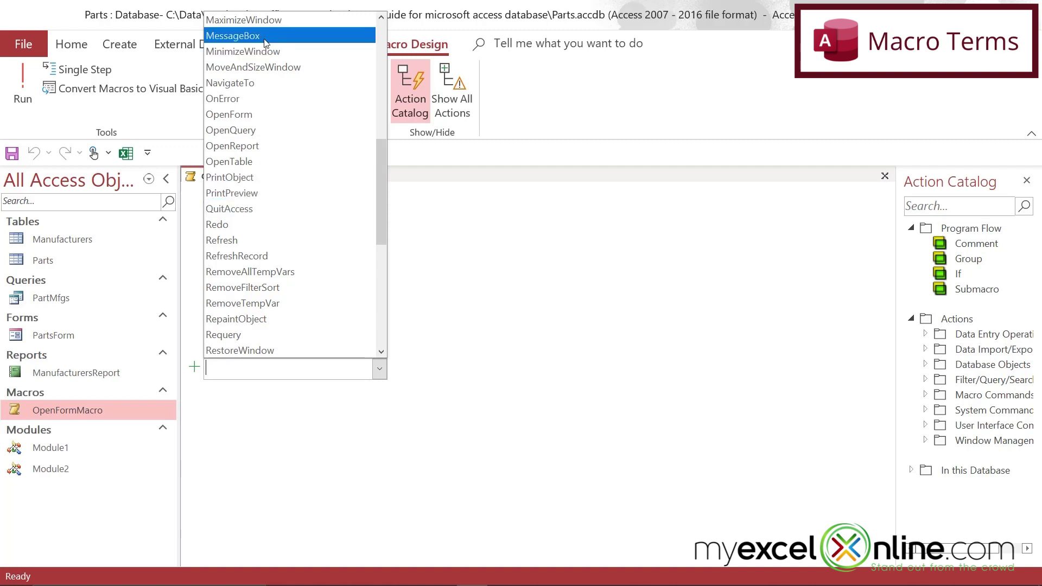
scroll(265, 42, "up", 3)
scroll(244, 49, "up", 4)
scroll(233, 54, "up", 1)
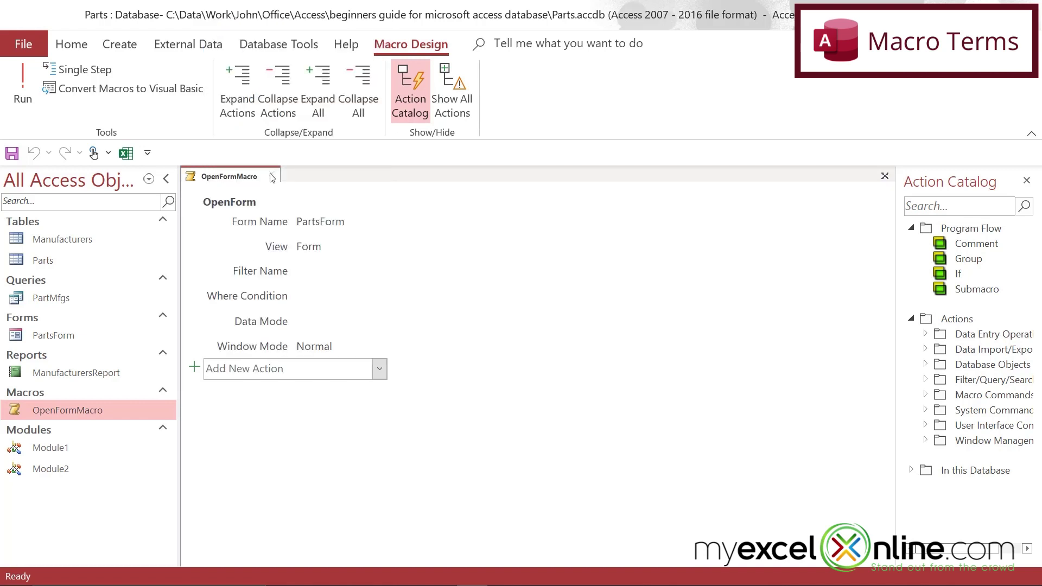
left_click(46, 455)
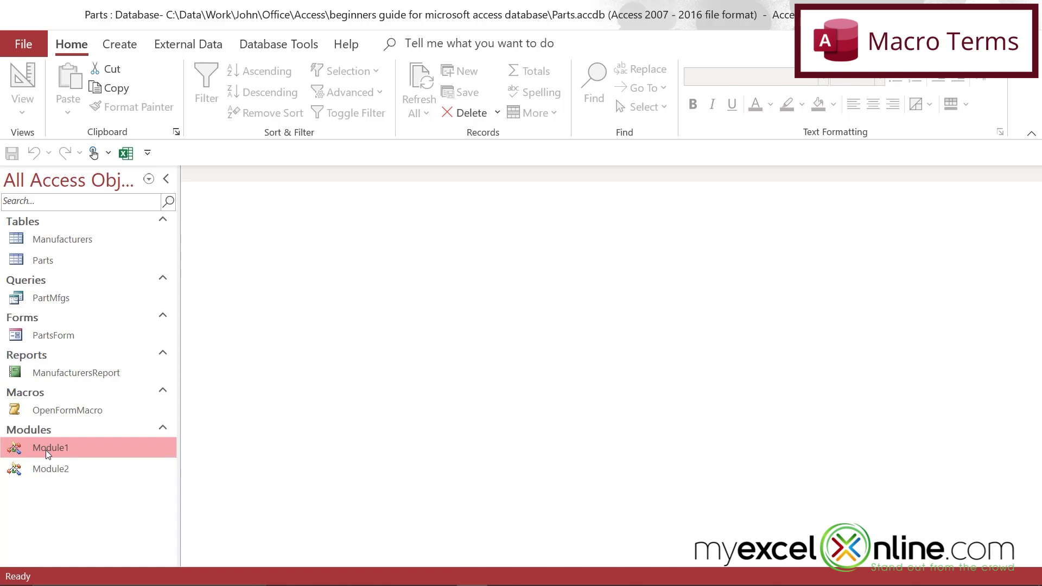
double_click(45, 450)
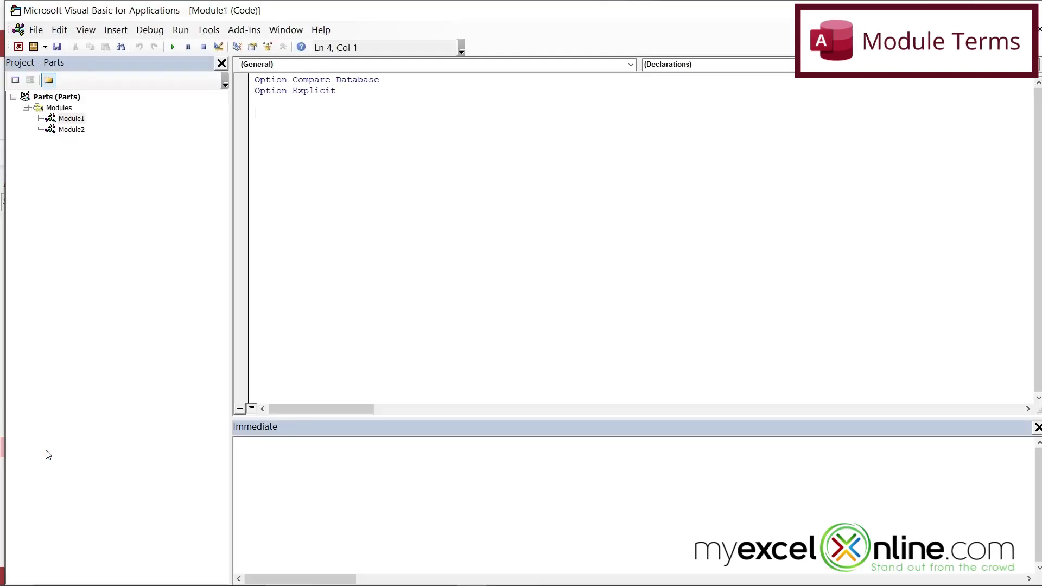